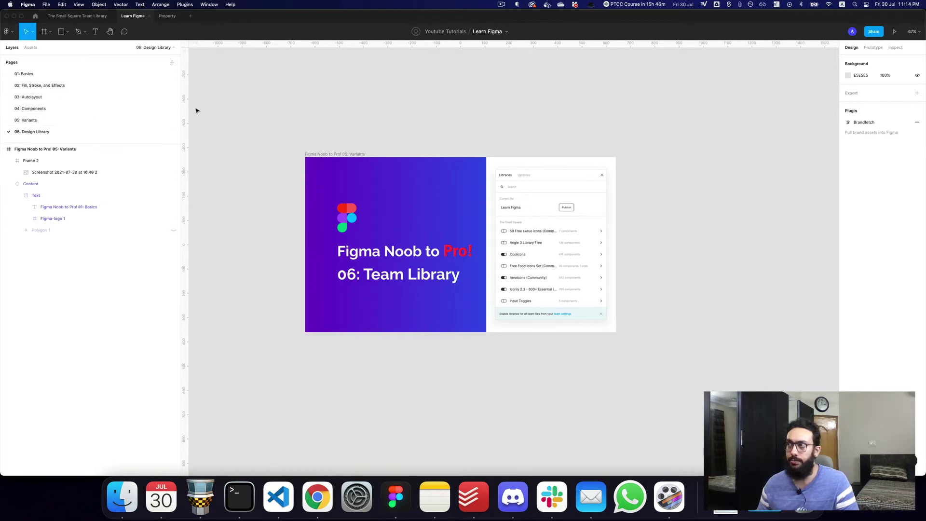
Step: Return to the 05: Variants page via 04: Components and show the Assets panel with local components and libraries
click(67, 121)
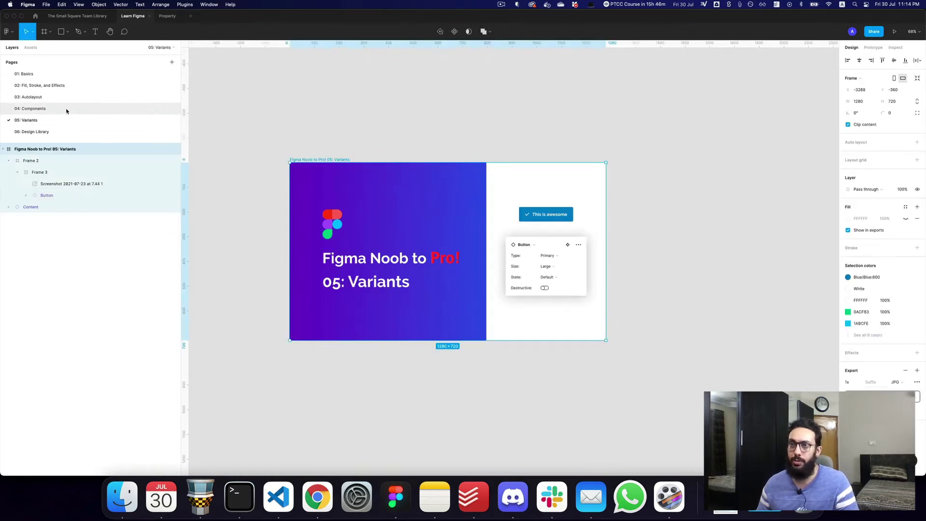
click(66, 109)
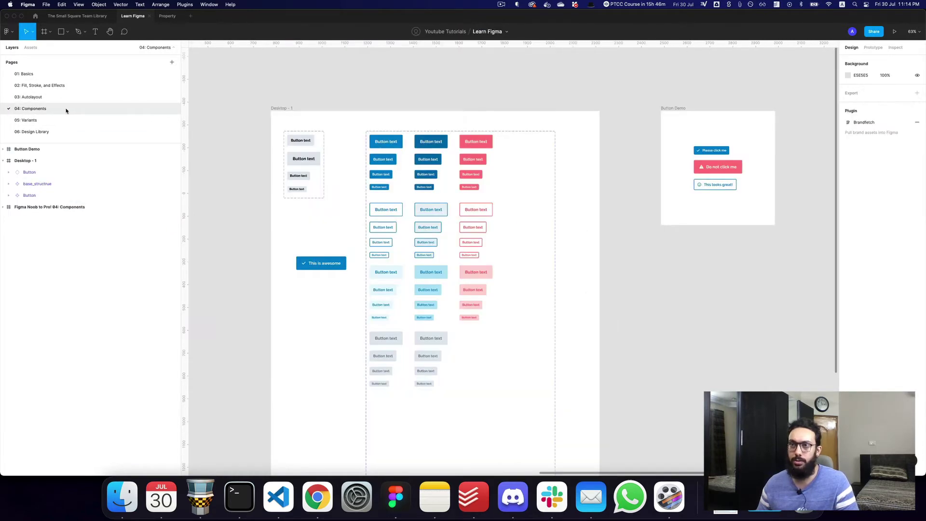
click(103, 120)
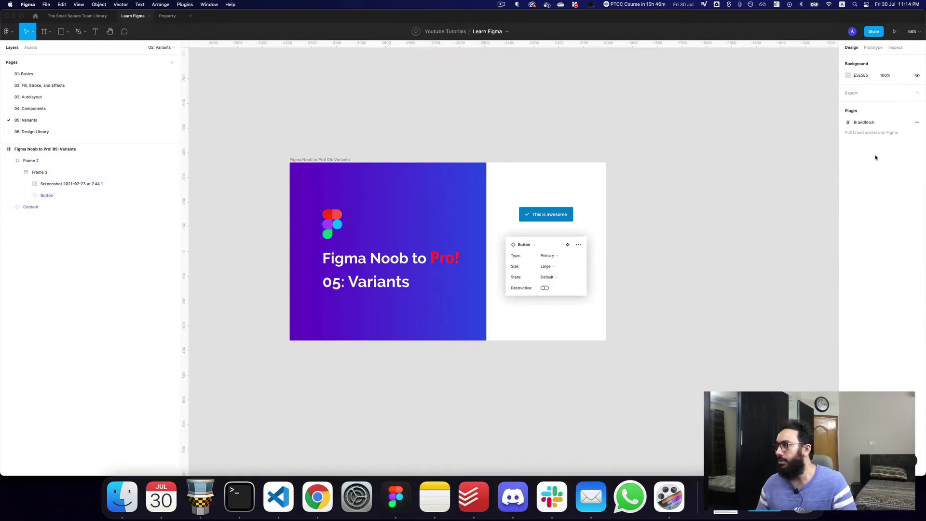
key(t)
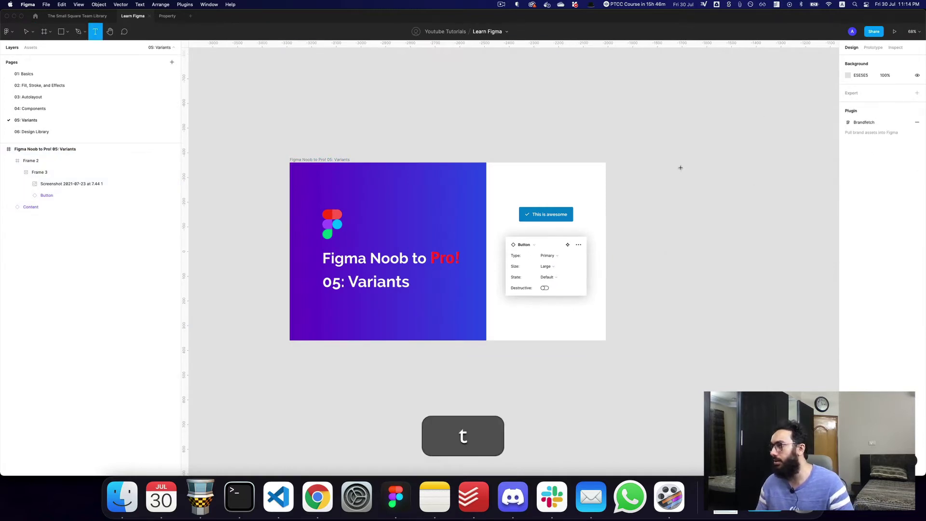
click(650, 168)
key(Escape)
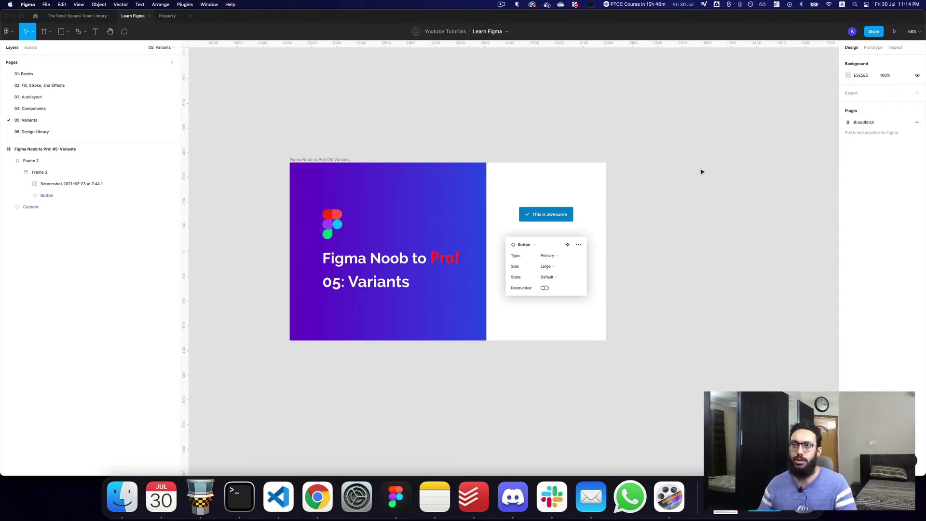
key(alt)
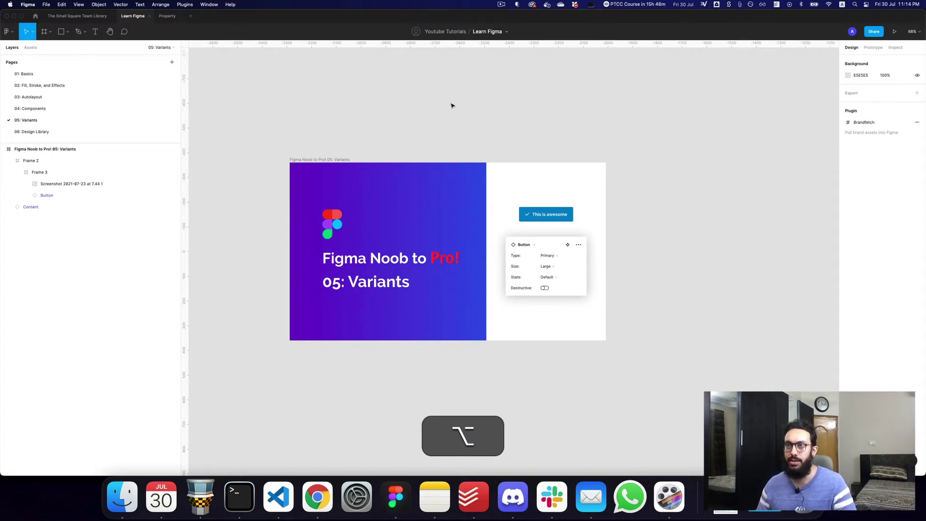
key(alt+2)
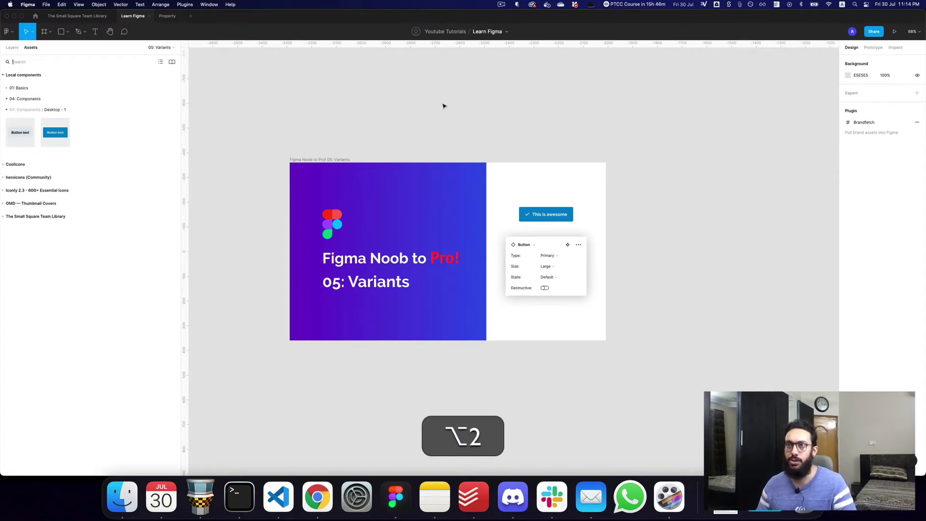
Step: Browse the 01: Basics and 04: Components groups in the team library list, then start publishing Learn Figma
click(172, 63)
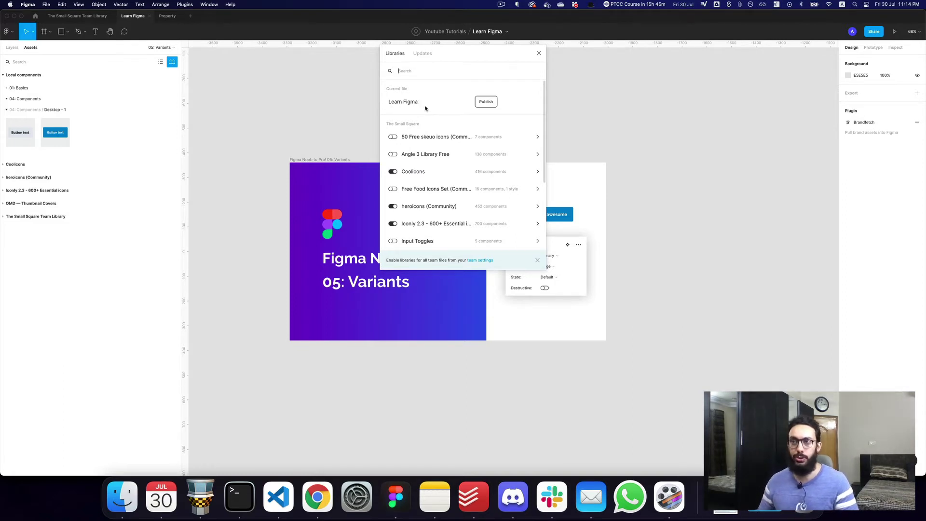
click(42, 89)
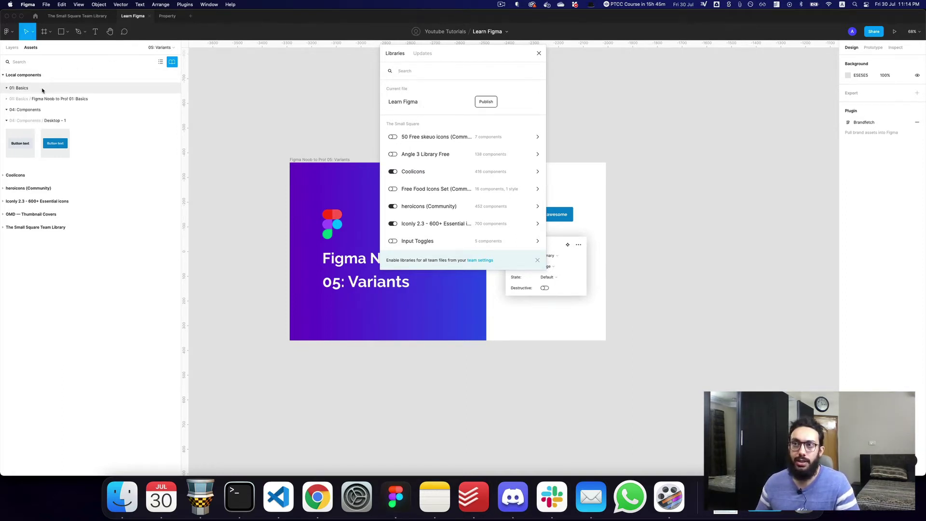
click(41, 99)
click(41, 98)
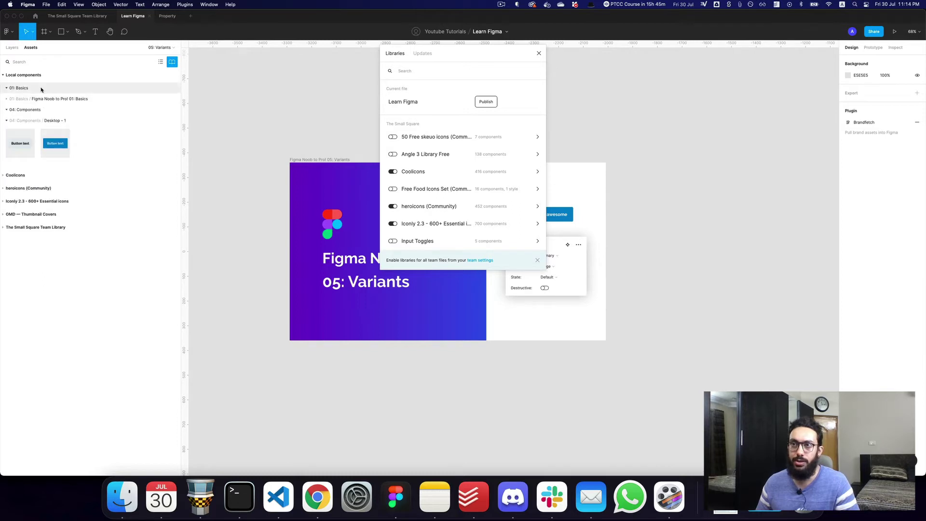
click(41, 88)
click(37, 99)
click(38, 99)
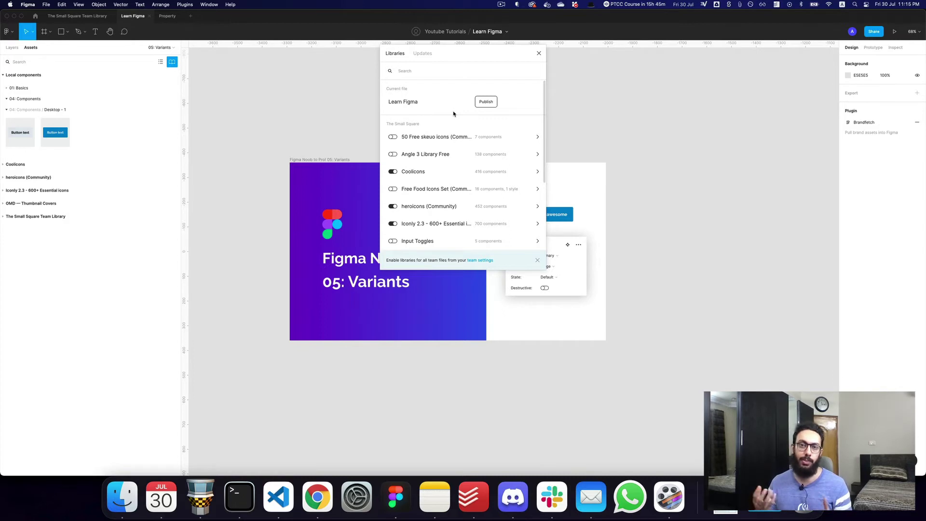
click(485, 102)
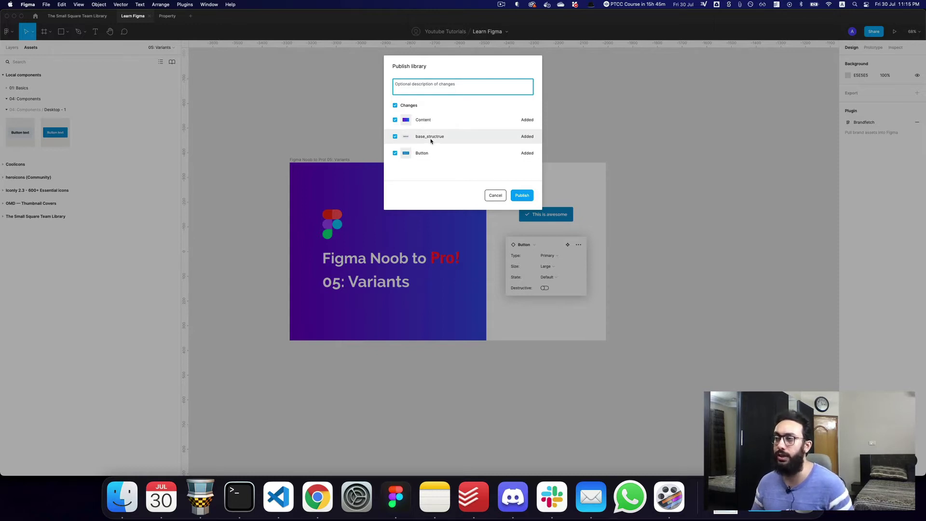
Step: Publish the three changed components and add a 'Heading' text box above the frame
click(522, 194)
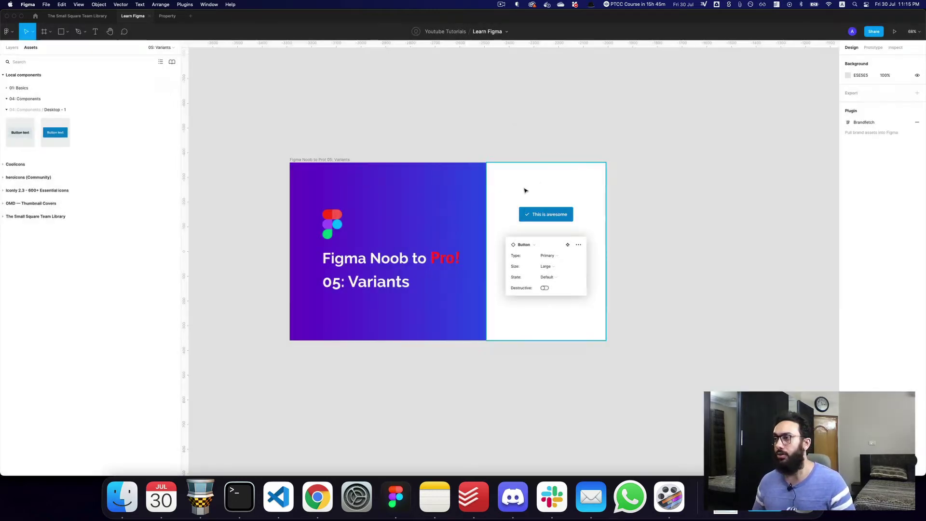
key(t)
click(446, 106)
text(Heading)
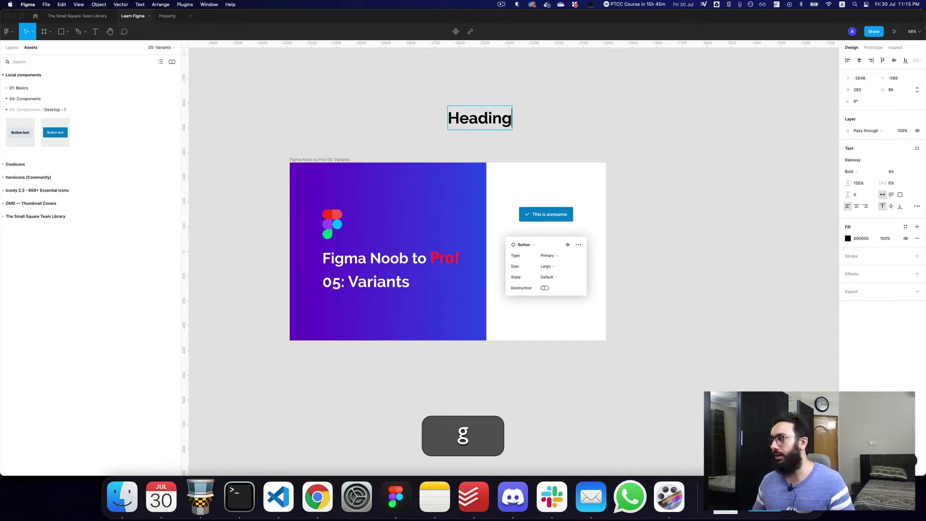
key(Escape)
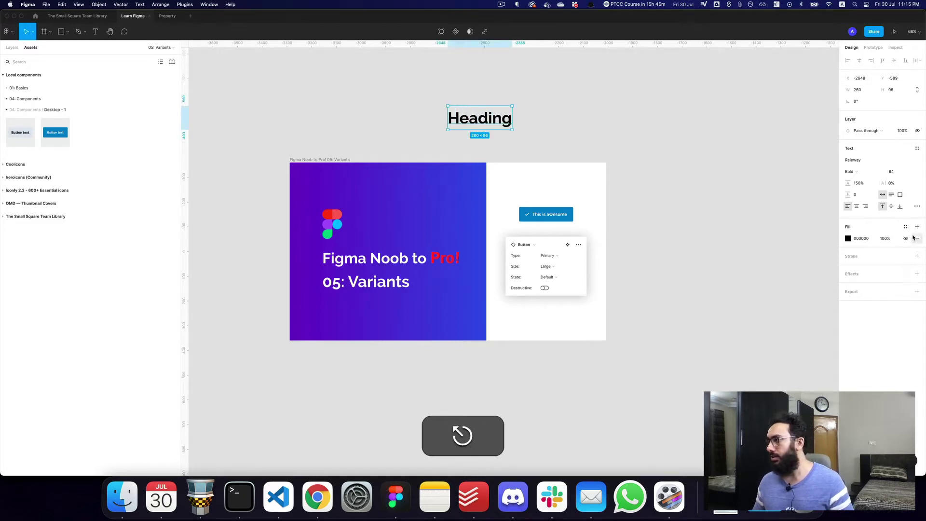
Step: Save the Heading text's formatting as a new text style named 'Heading 1'
click(917, 148)
click(915, 161)
text(Heading 1)
key(Return)
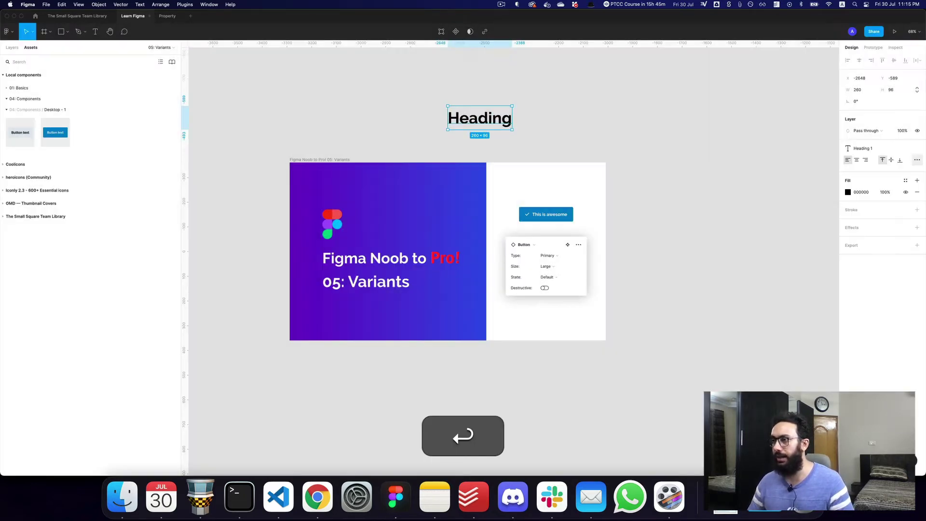
Step: Make the Heading fill red and save it as a colour style named 'Primary'
click(848, 191)
drag(822, 225, 828, 218)
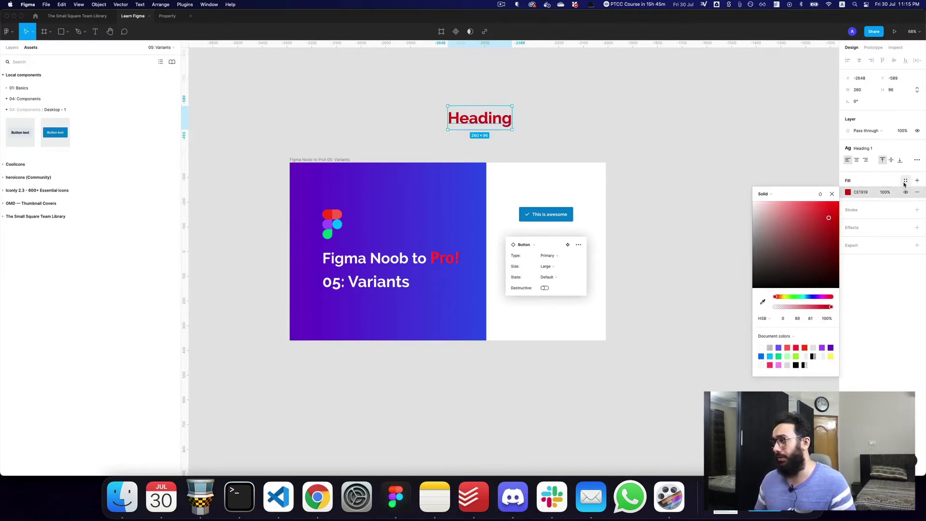
click(905, 180)
click(912, 193)
text(Primar)
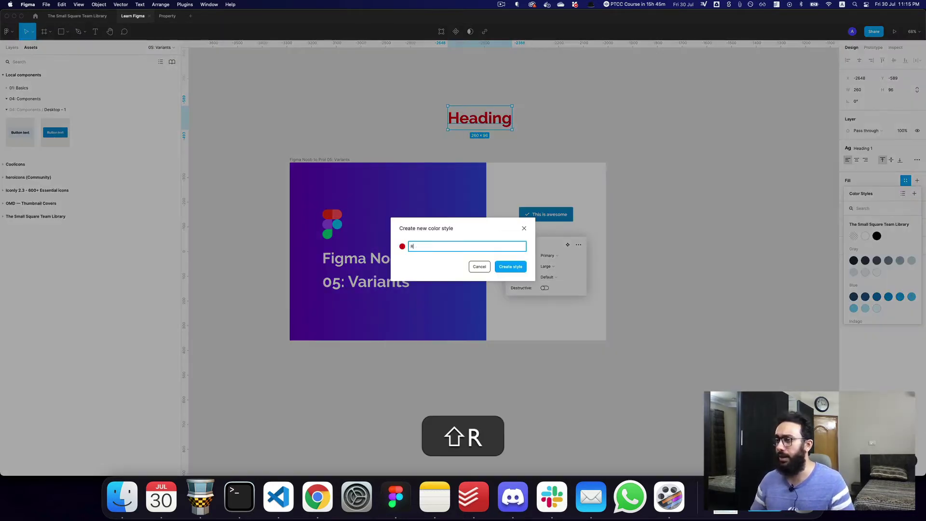
text(y)
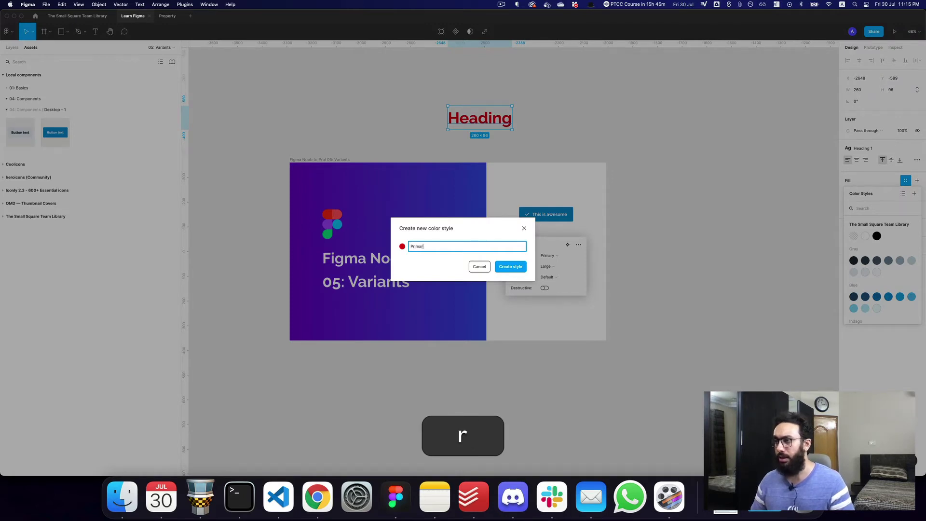
key(Return)
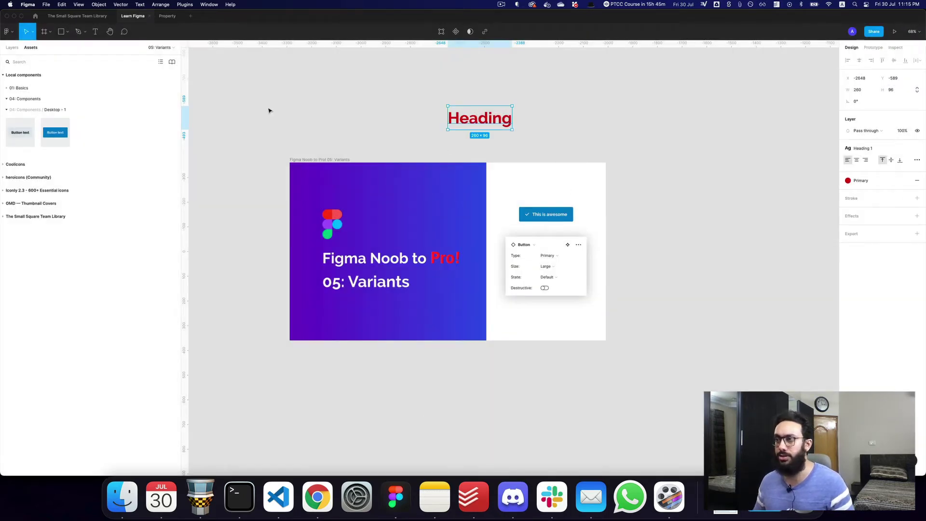
Step: Move the Heading text to the 06: Design Library page, below the cover frame
key(cmd+x)
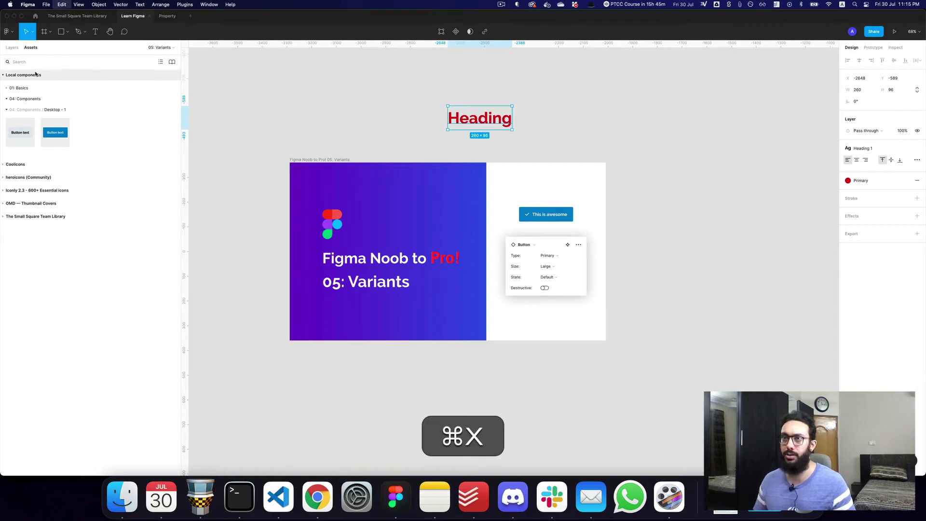
click(12, 47)
click(32, 132)
key(cmd+v)
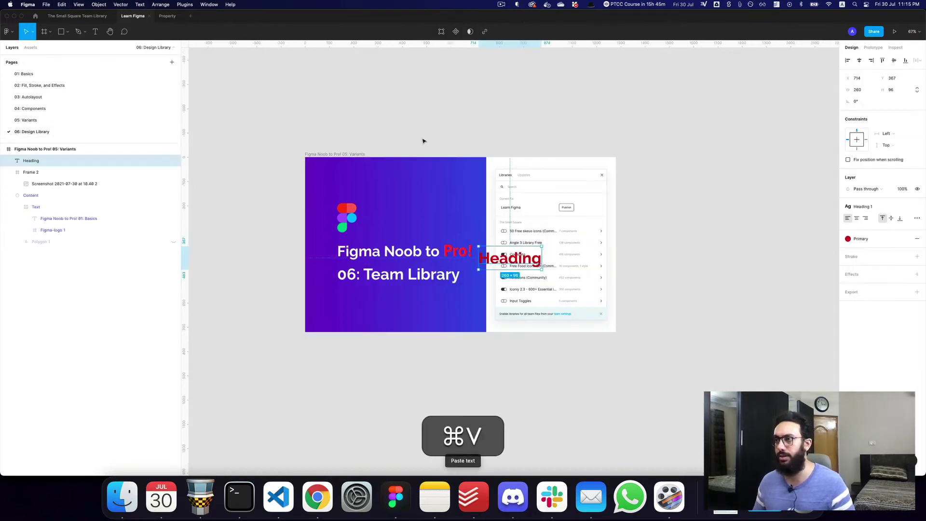
drag(508, 261, 326, 375)
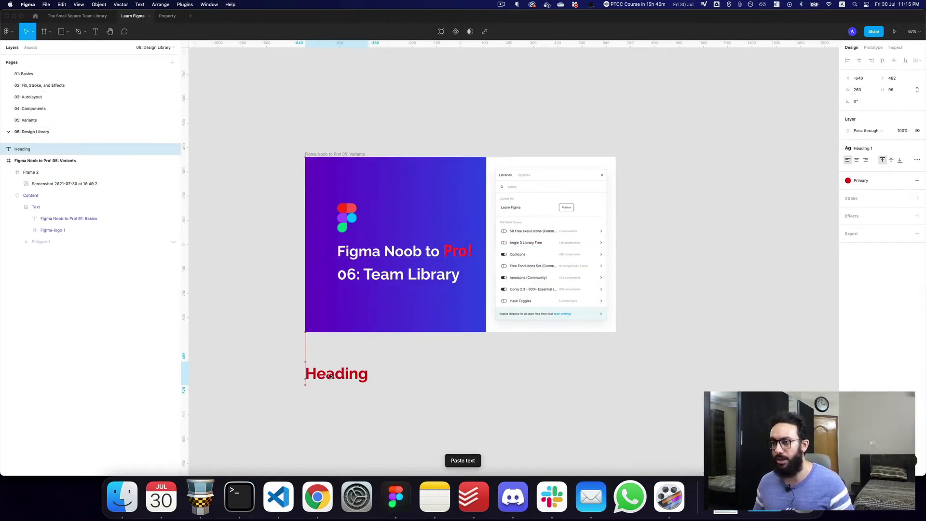
Step: Deselect Heading and open the Libraries dialog showing Heading 1 and Primary as local styles
scroll(395, 306, down, 5)
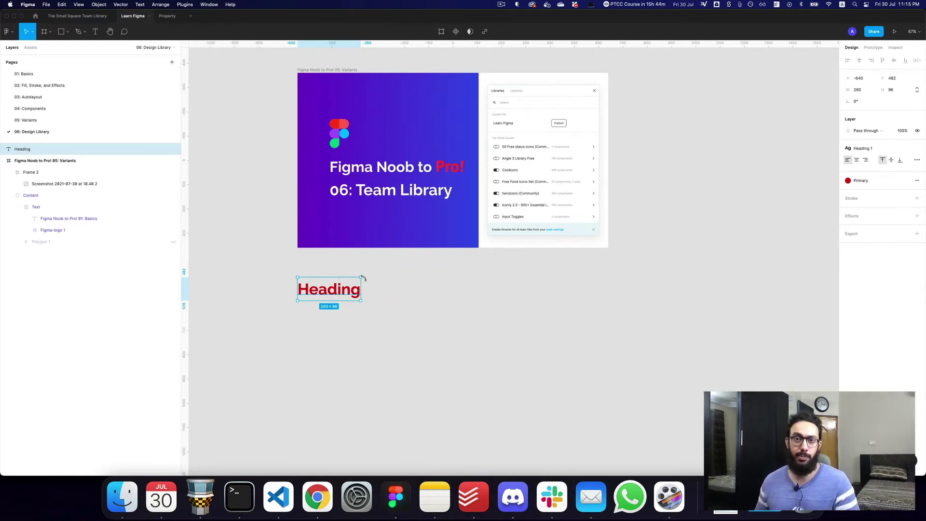
scroll(364, 279, left, 5)
scroll(433, 283, right, 5)
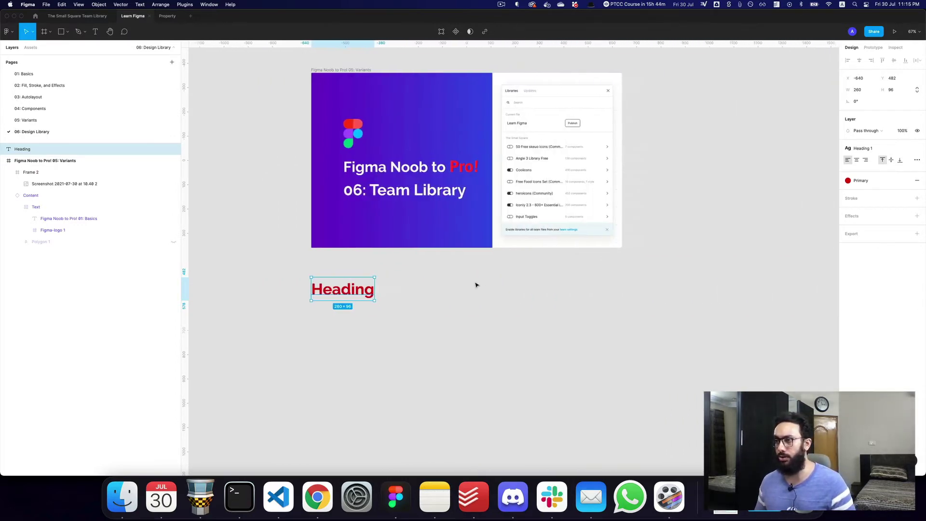
click(482, 284)
click(28, 47)
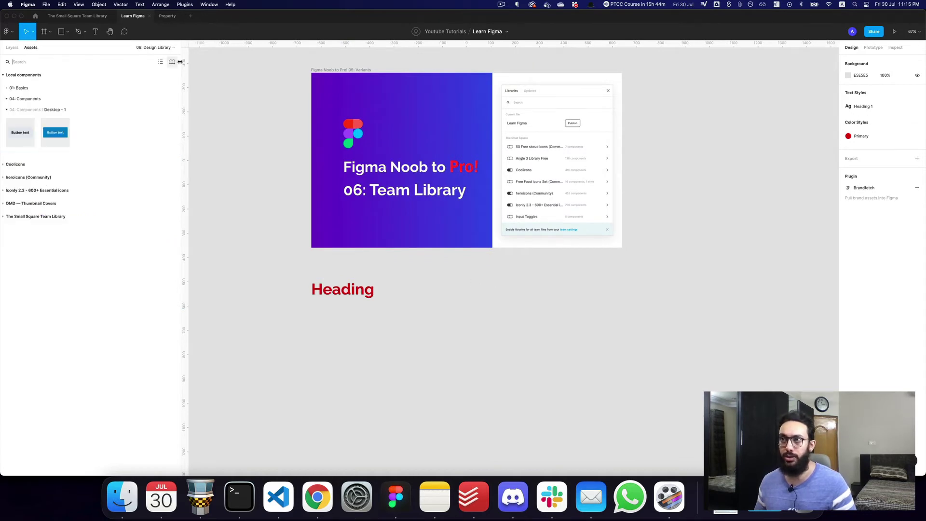
click(12, 48)
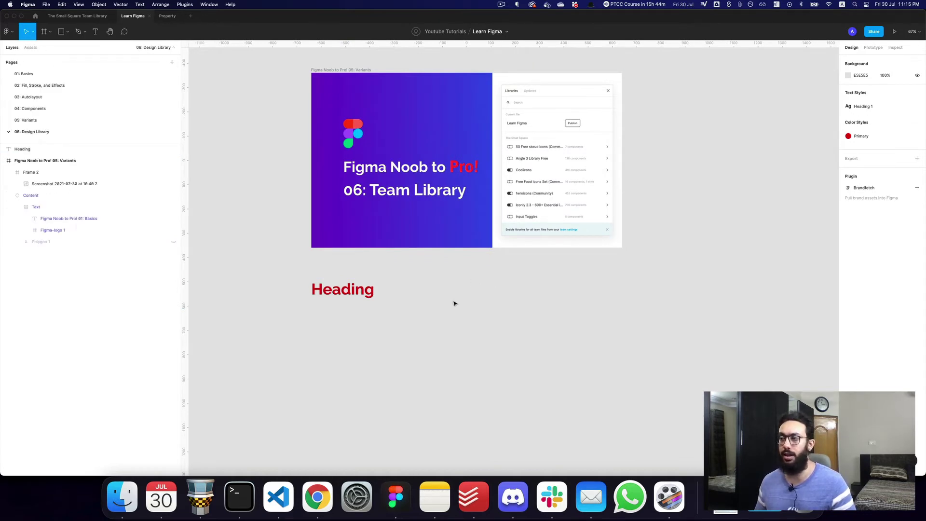
key(alt)
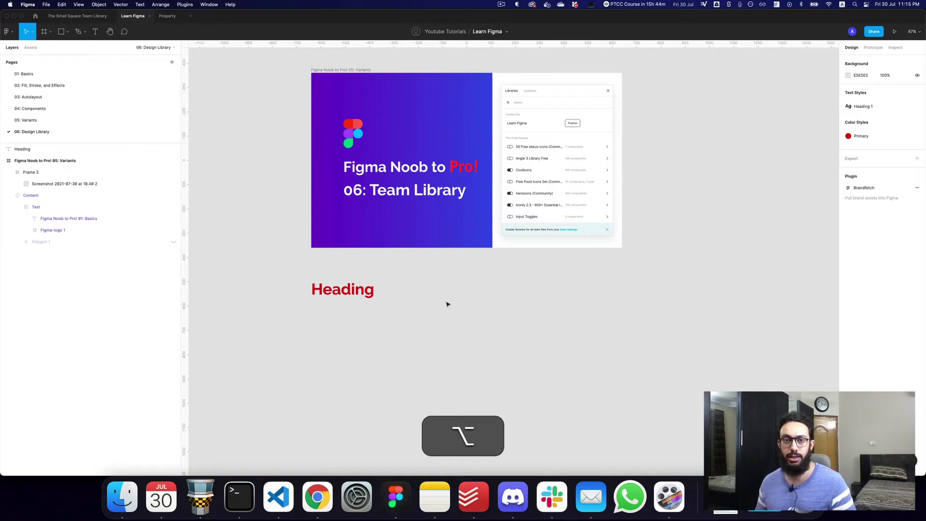
key(alt+3)
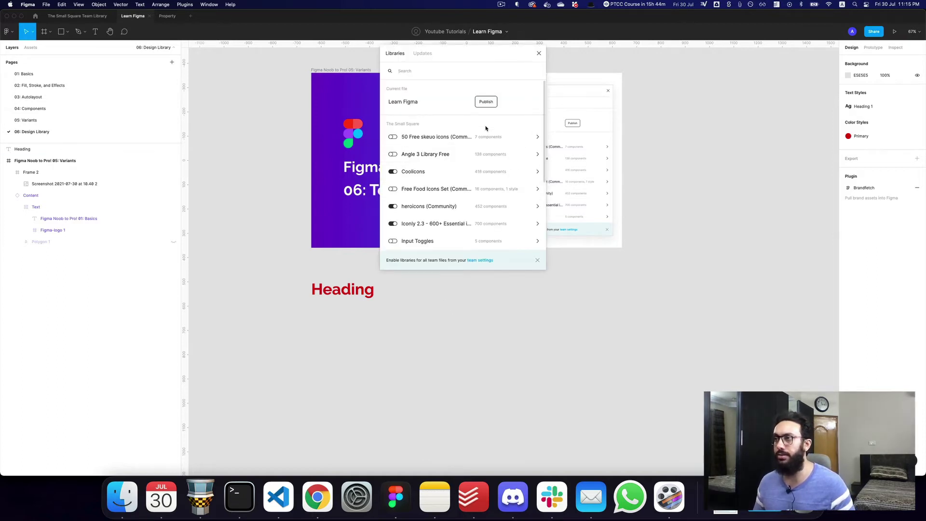
Step: Cancel publishing Learn Figma and switch to the 02: Fill, Stroke, and Effects page
click(485, 101)
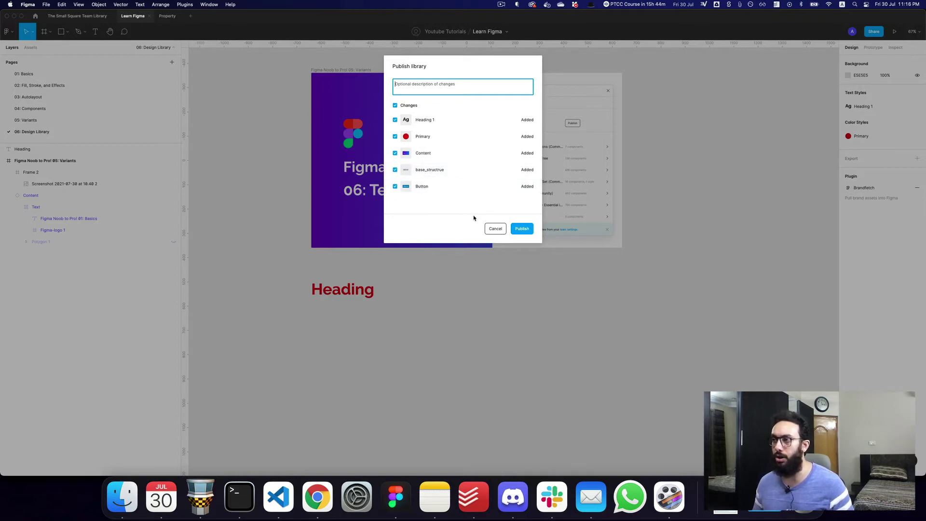
click(489, 229)
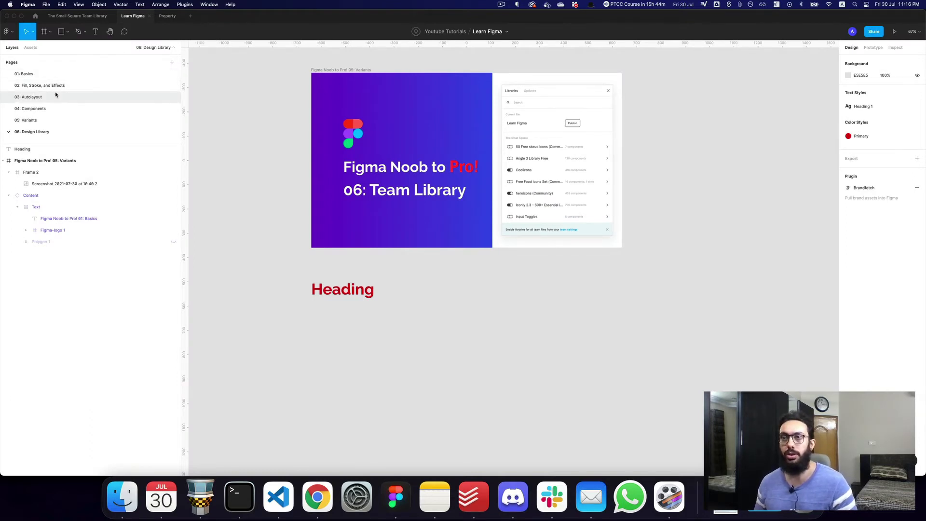
click(54, 97)
key(alt)
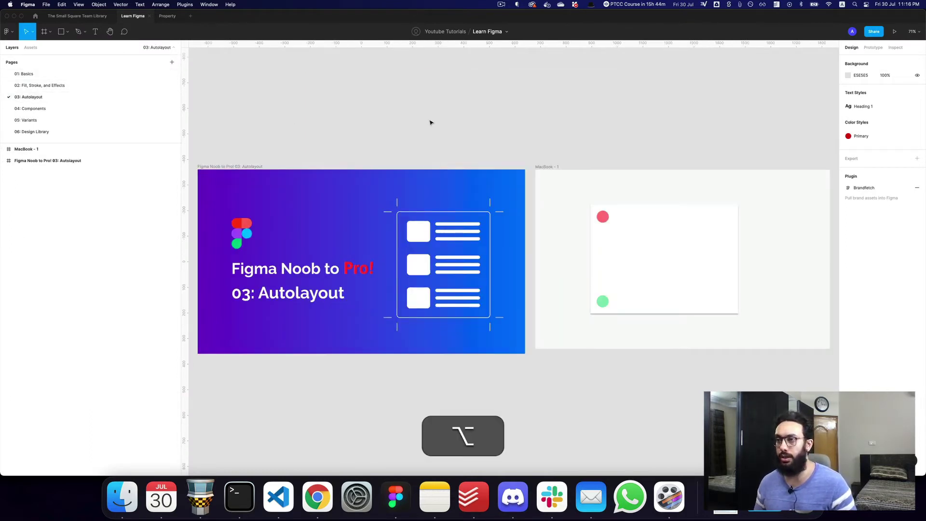
click(89, 86)
Step: Reopen the publish list, uncheck base_structrue, then cancel publishing again
key(alt+3)
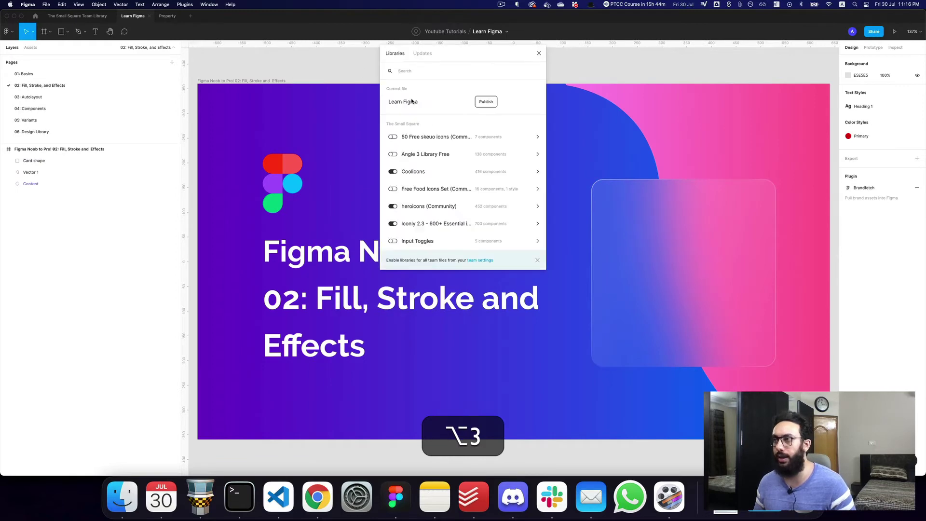
click(485, 101)
click(395, 169)
click(394, 169)
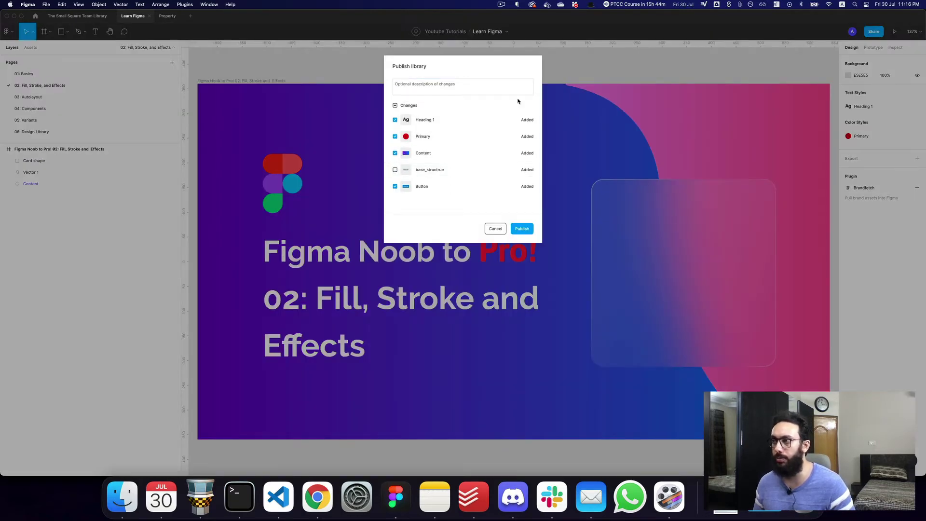
click(491, 229)
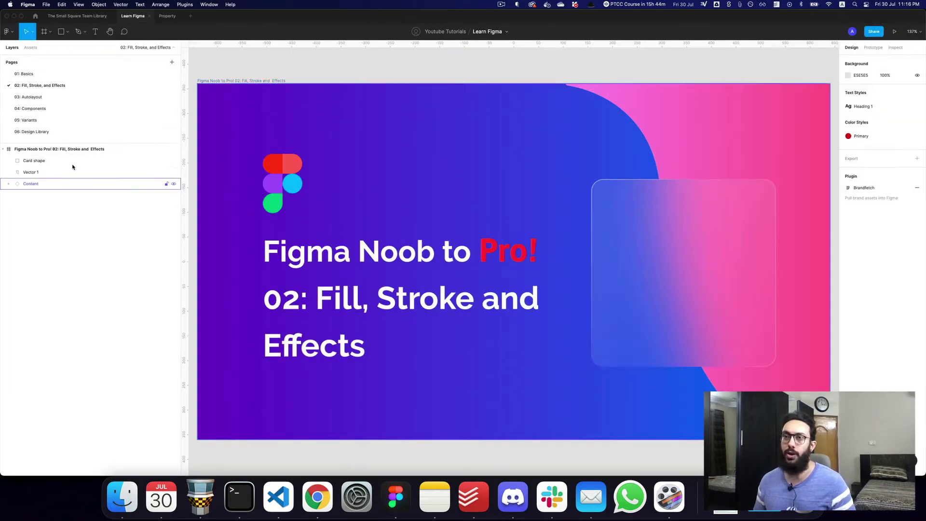
Step: Go to the 04: Components page and select the base_structrue component set
click(39, 119)
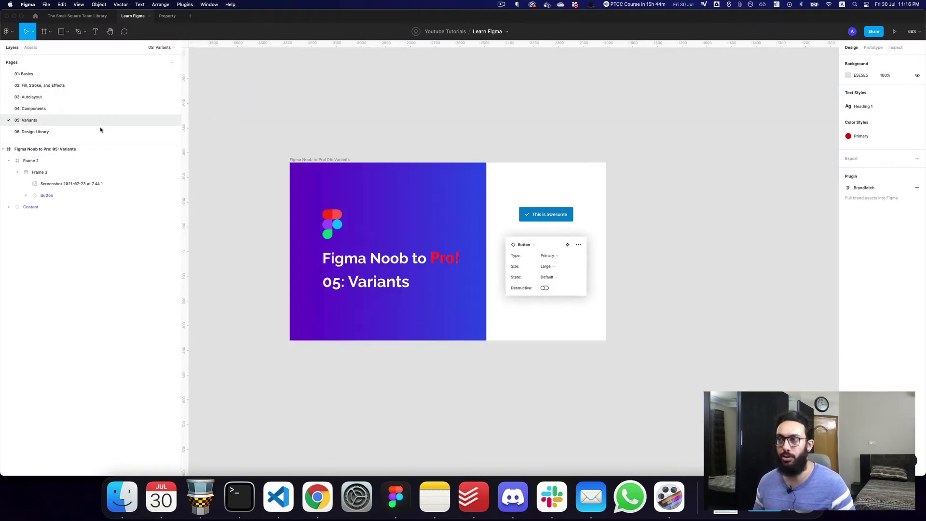
key(z)
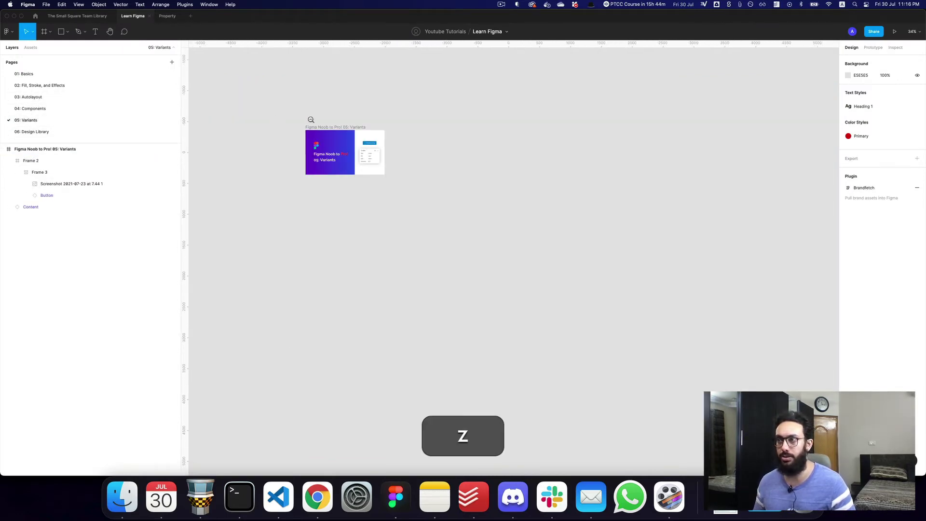
click(32, 132)
click(49, 108)
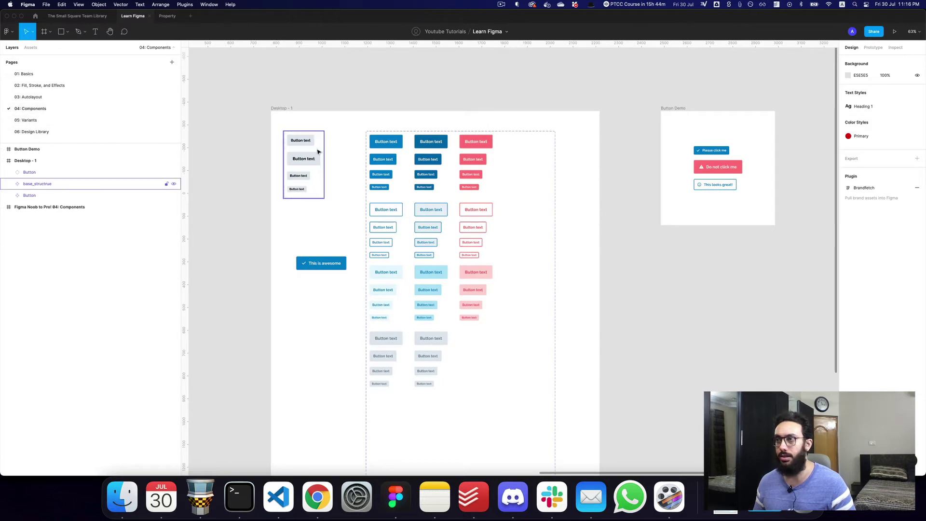
key(z)
click(302, 151)
click(304, 148)
Step: Rename the component set to '_base_structrue' by adding a leading underscore
key(super)
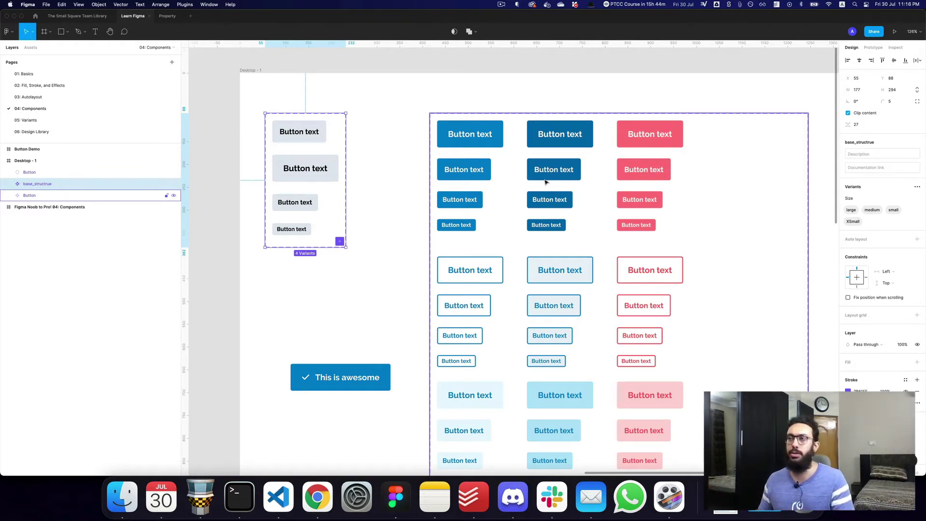
key(super+Left)
key(shift+super+Left)
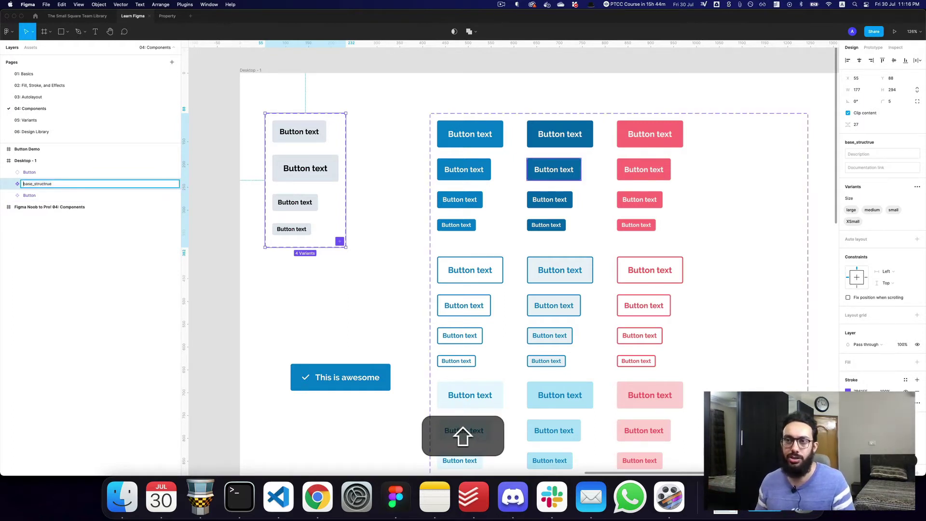
text(_)
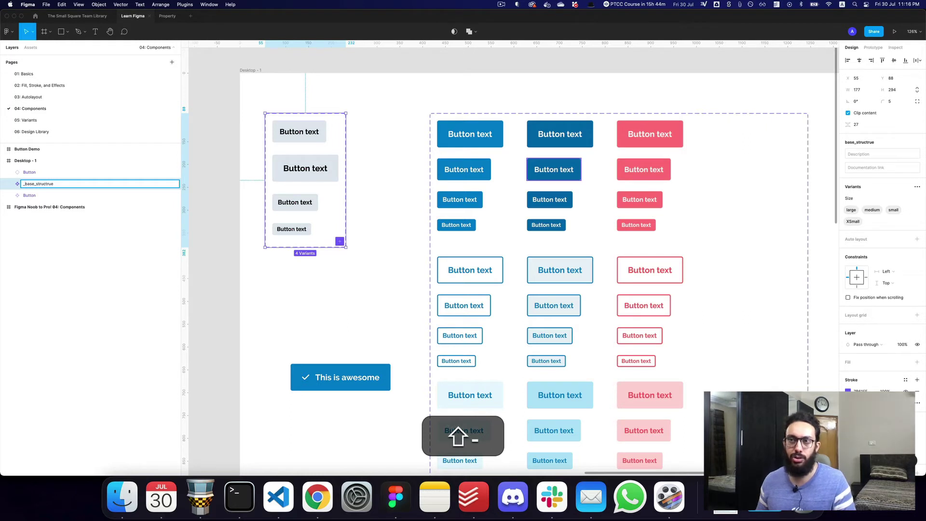
key(Return)
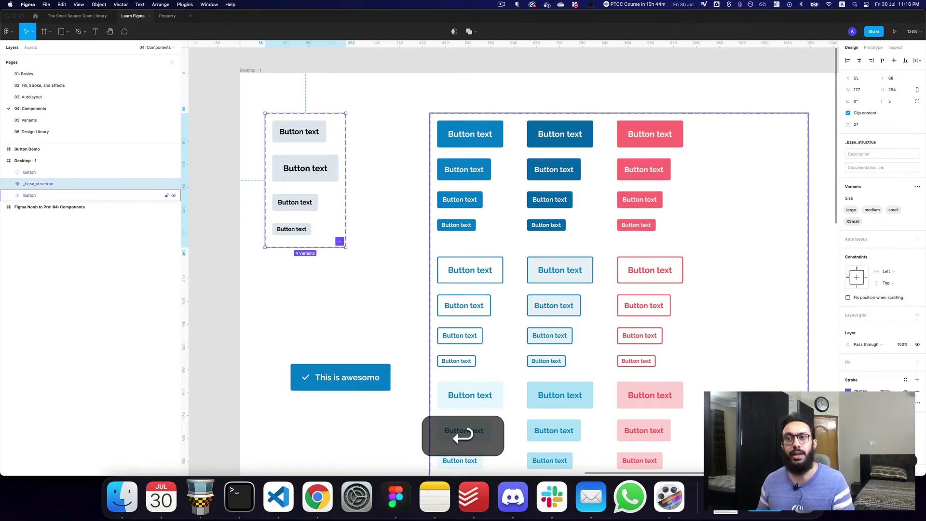
Step: Search the assets for 'base' to check the renamed component, then start publishing from Libraries
key(alt+2)
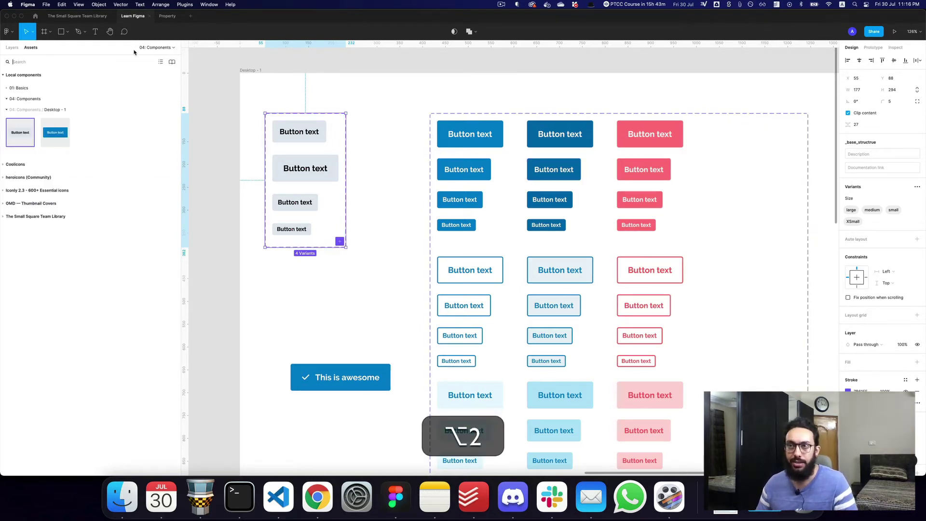
text(base)
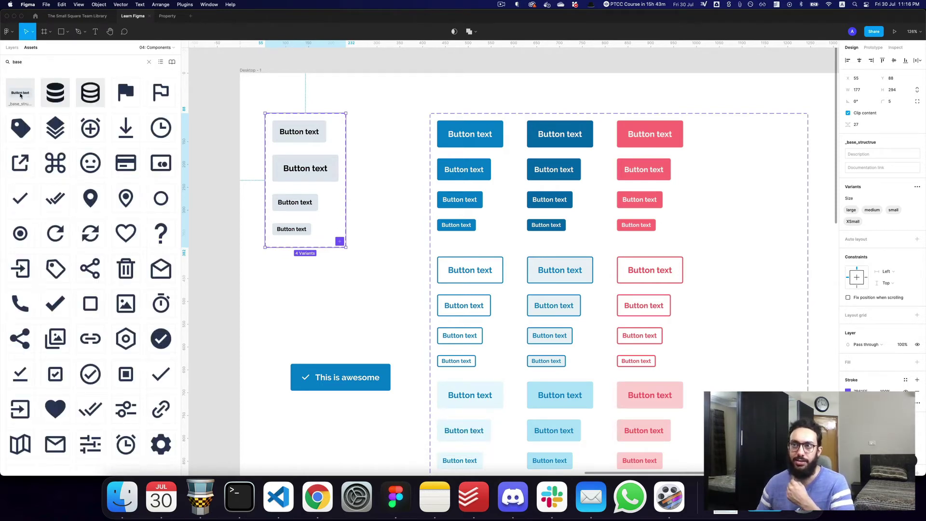
click(13, 48)
key(alt+3)
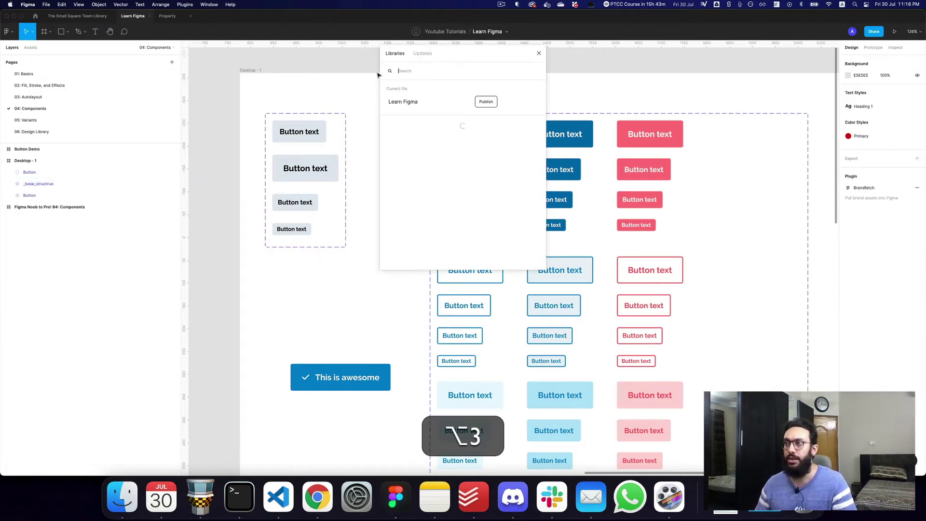
click(492, 100)
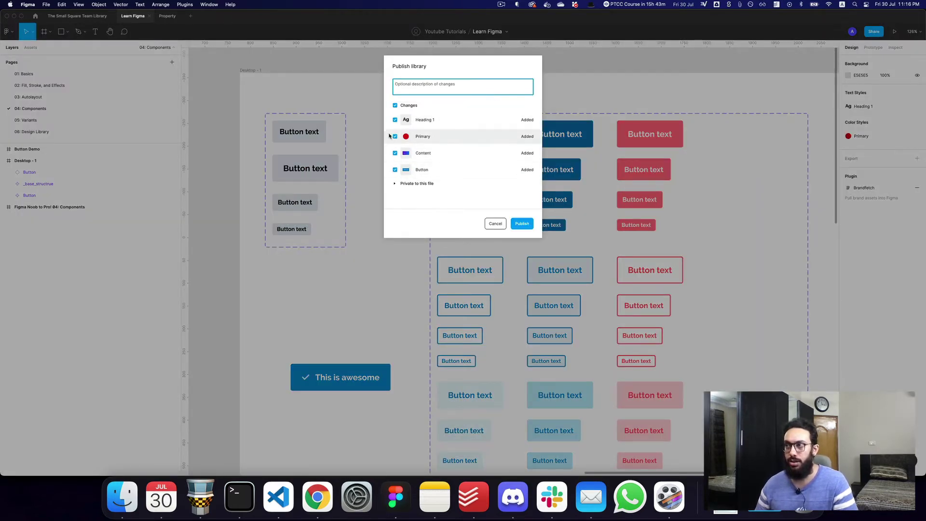
Step: Publish Heading 1, Primary, Content and Button, leaving _base_structrue private to the file
click(393, 184)
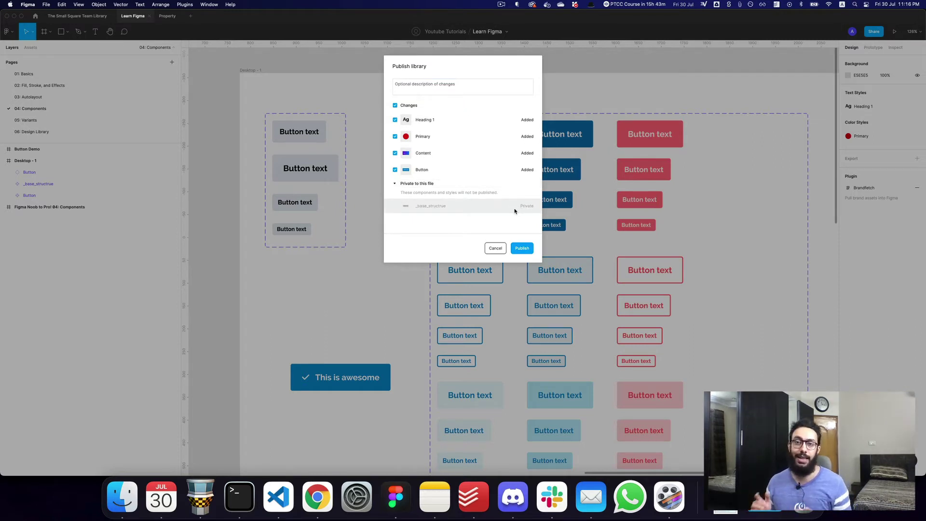
click(394, 184)
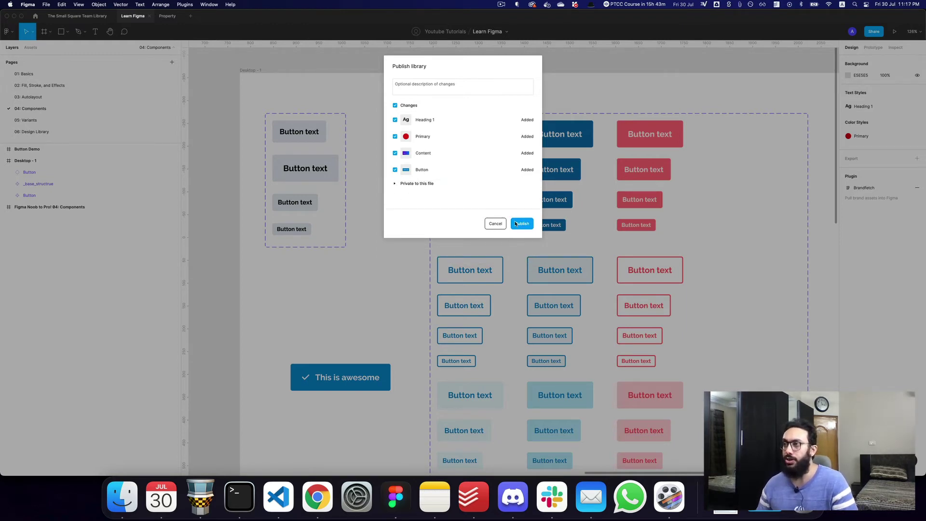
click(413, 85)
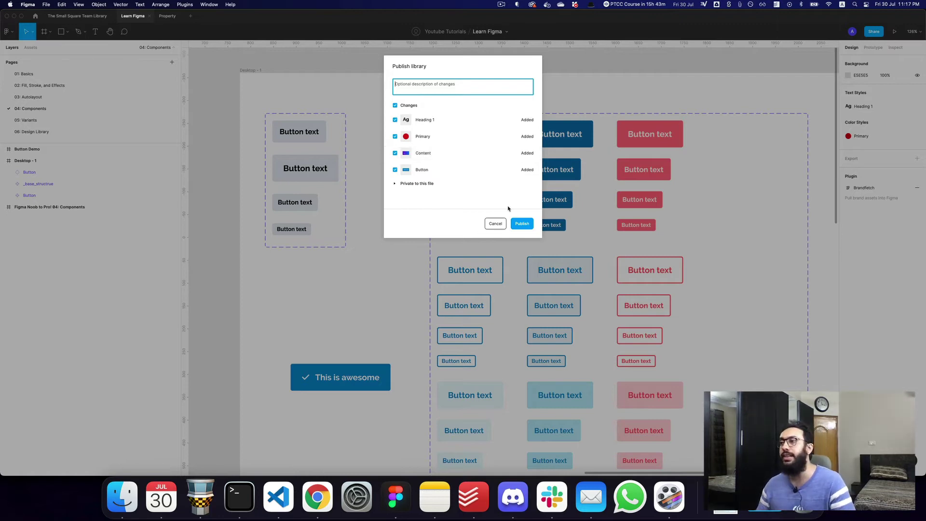
click(521, 223)
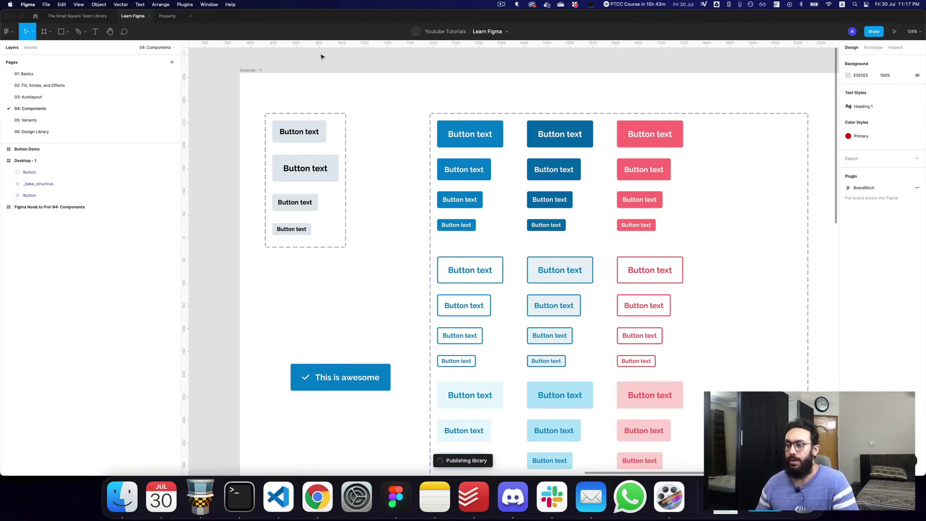
Step: In the Property file, open the pending library updates and apply the Cover Templates update
click(167, 18)
key(space)
drag(372, 142, 409, 124)
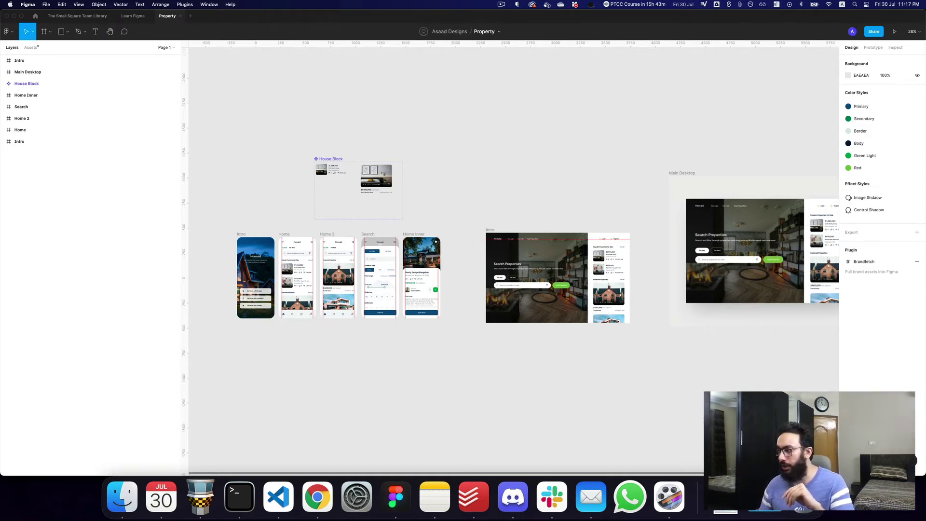
key(alt+super+o)
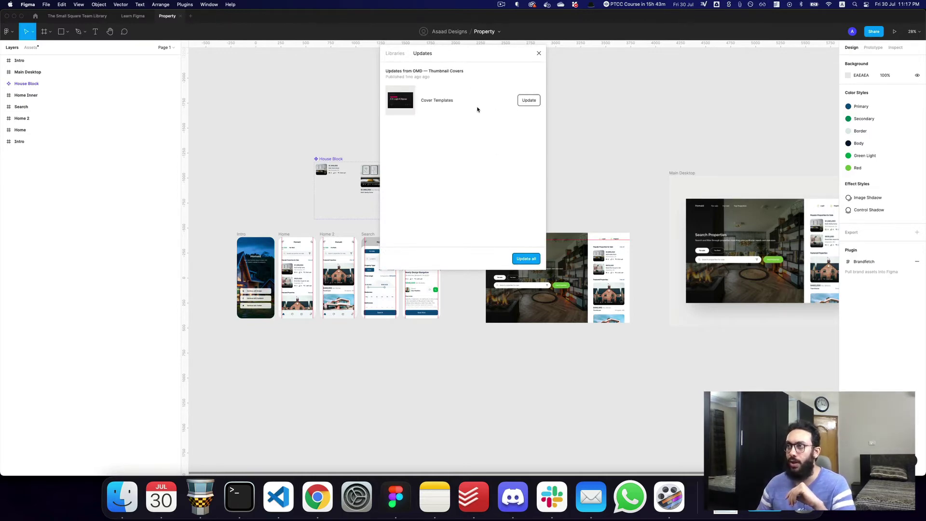
click(526, 103)
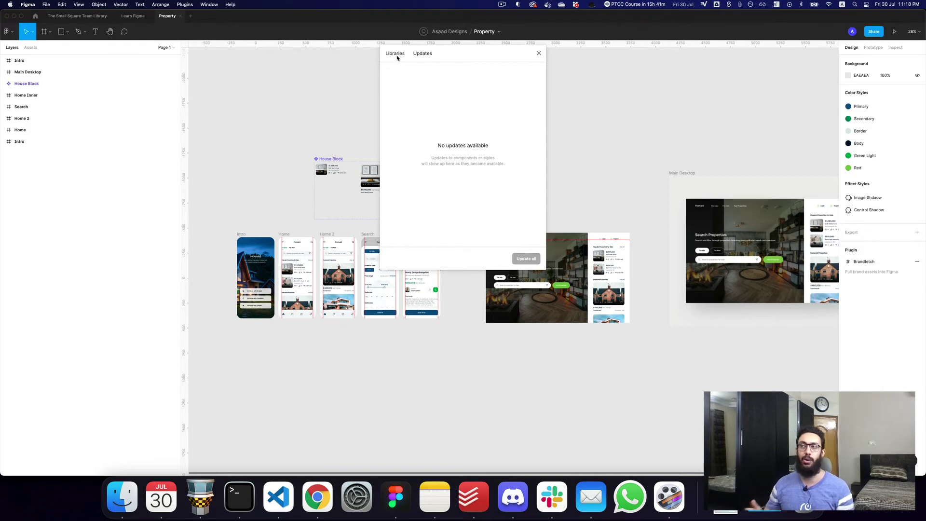
click(397, 55)
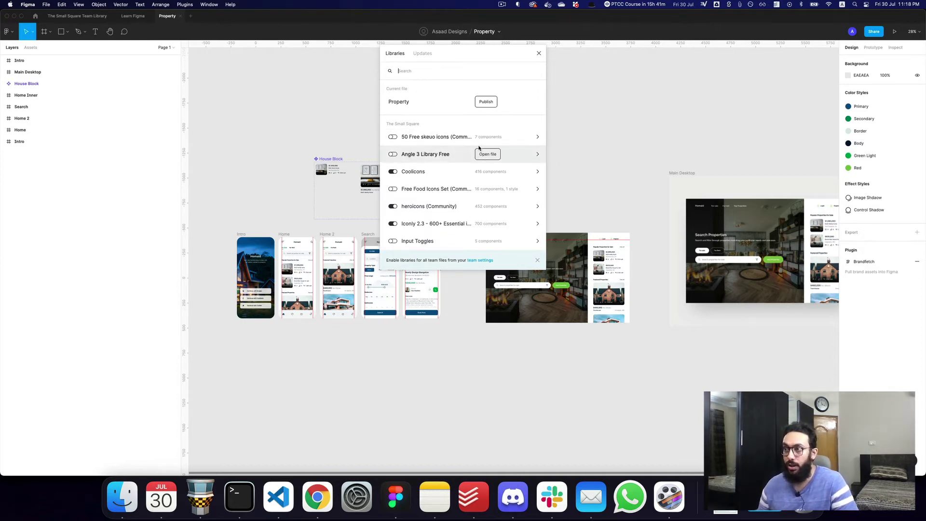
scroll(451, 142, down, 2)
scroll(452, 143, down, 2)
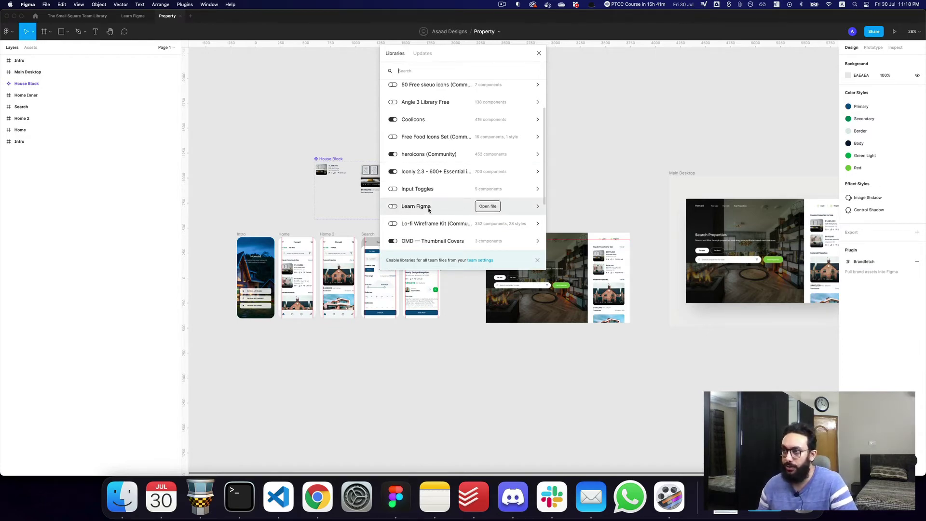
scroll(386, 128, up, 3)
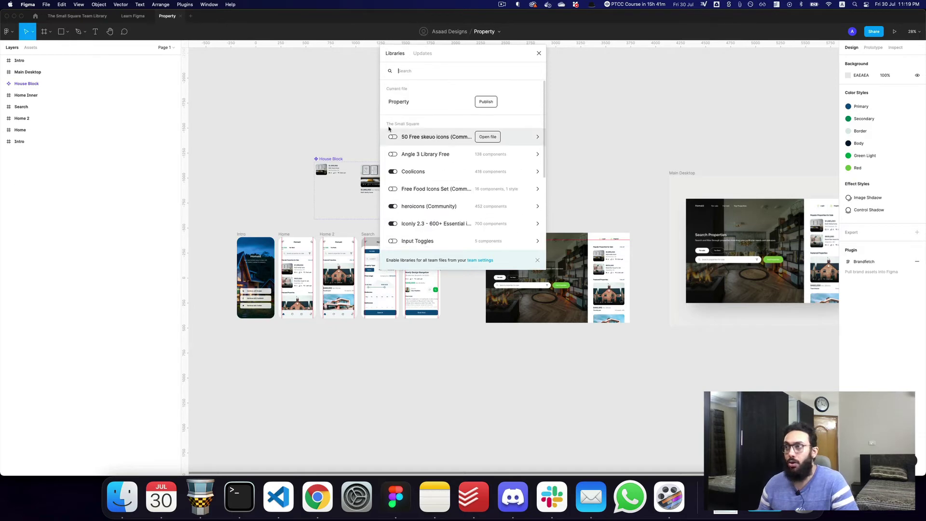
scroll(448, 155, down, 3)
scroll(448, 154, down, 4)
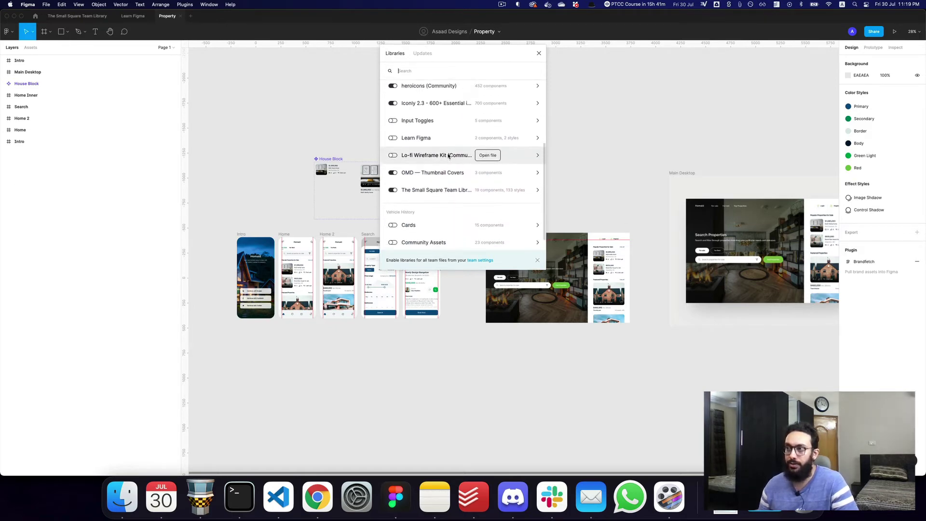
scroll(445, 156, up, 3)
scroll(445, 158, up, 1)
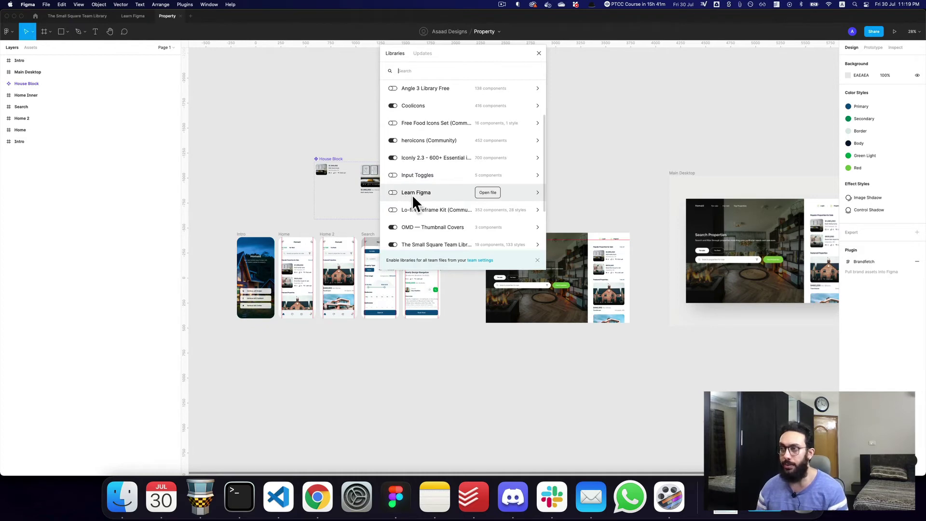
click(516, 195)
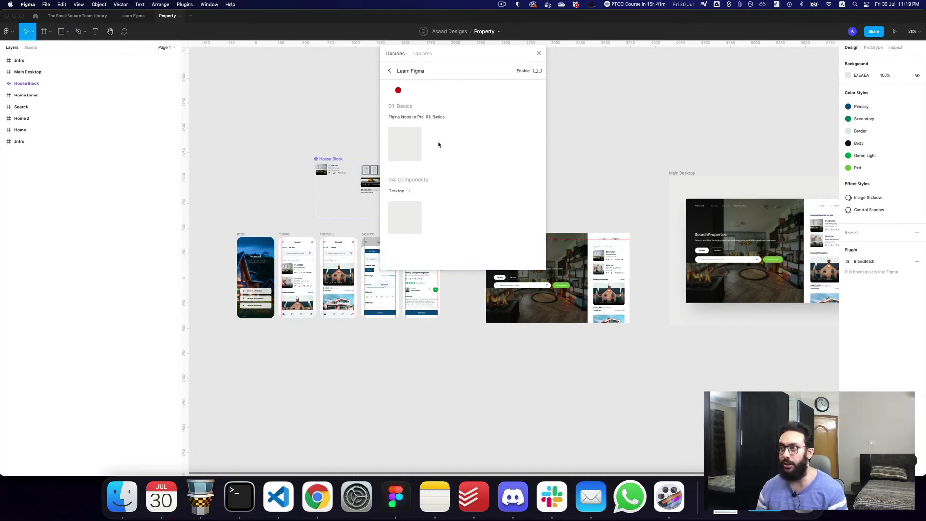
click(390, 71)
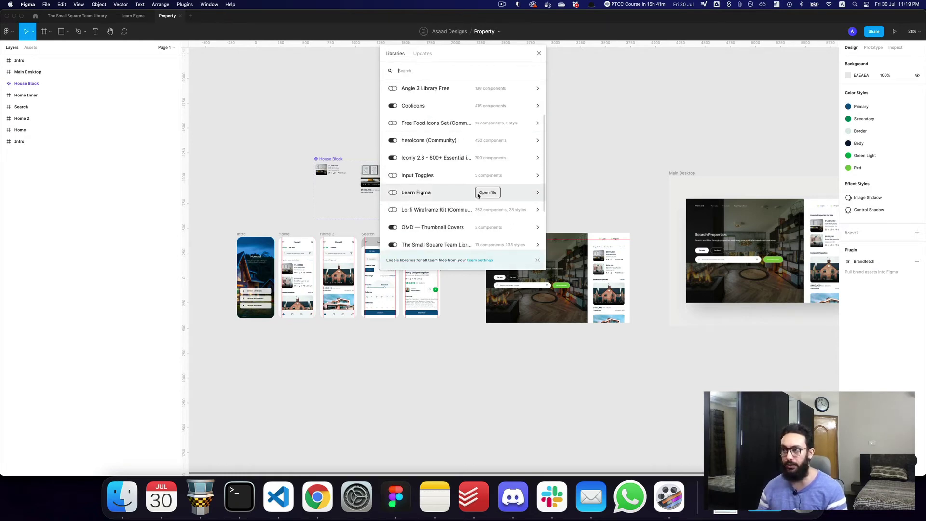
click(482, 192)
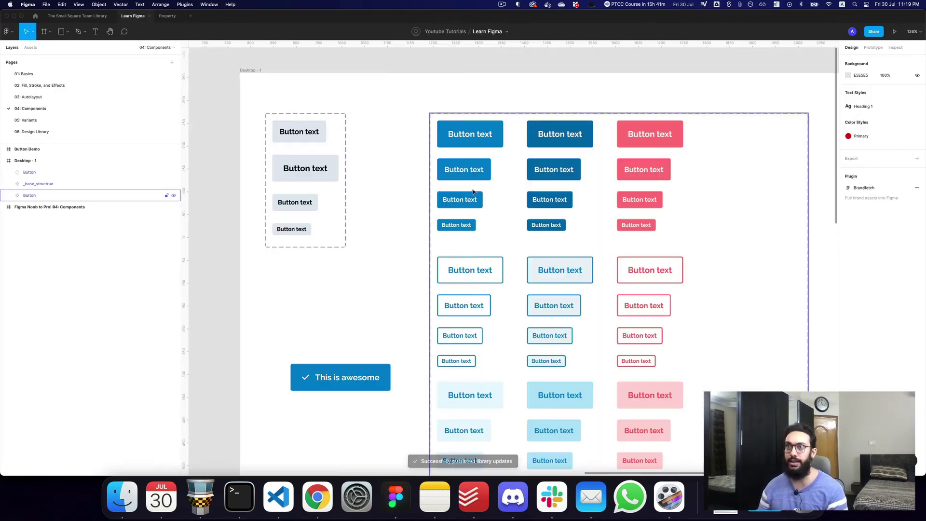
click(167, 16)
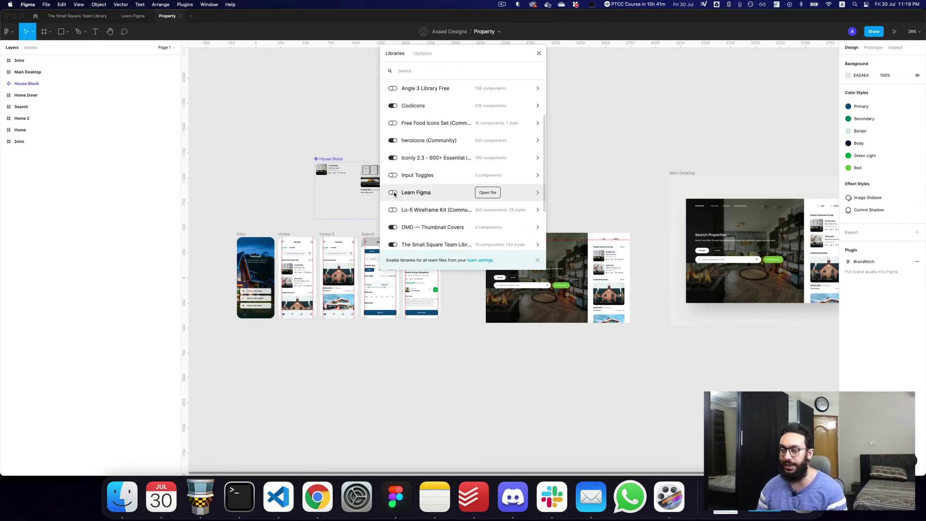
Step: Search the assets for 'button' and place a Button instance on Property's canvas
click(538, 53)
scroll(345, 289, down, 4)
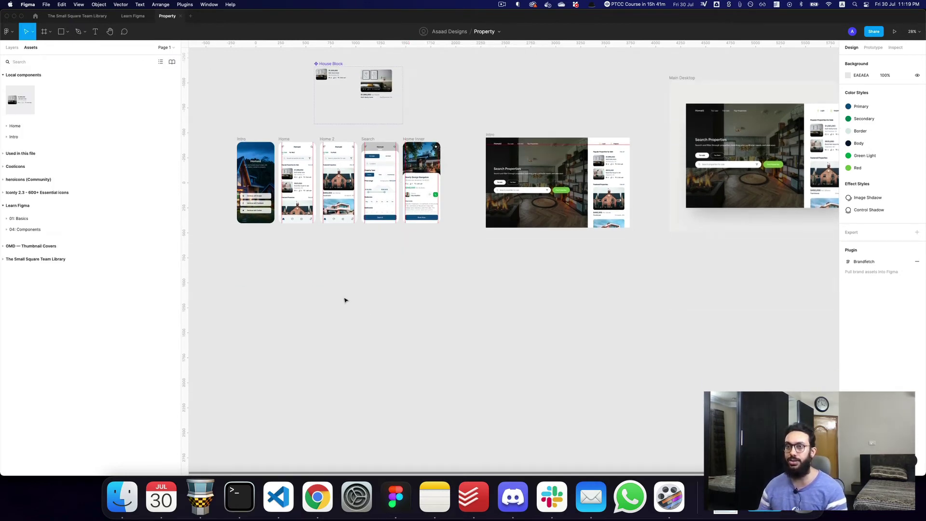
click(23, 76)
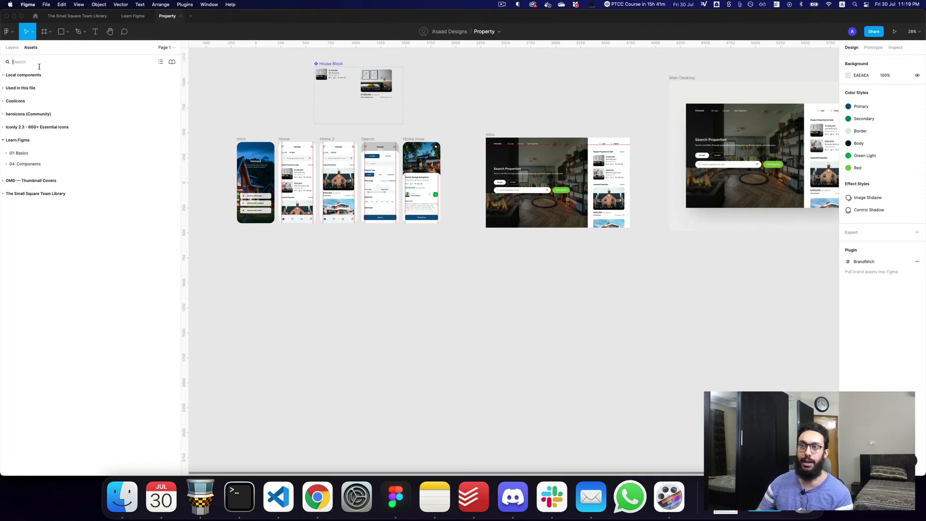
text(button)
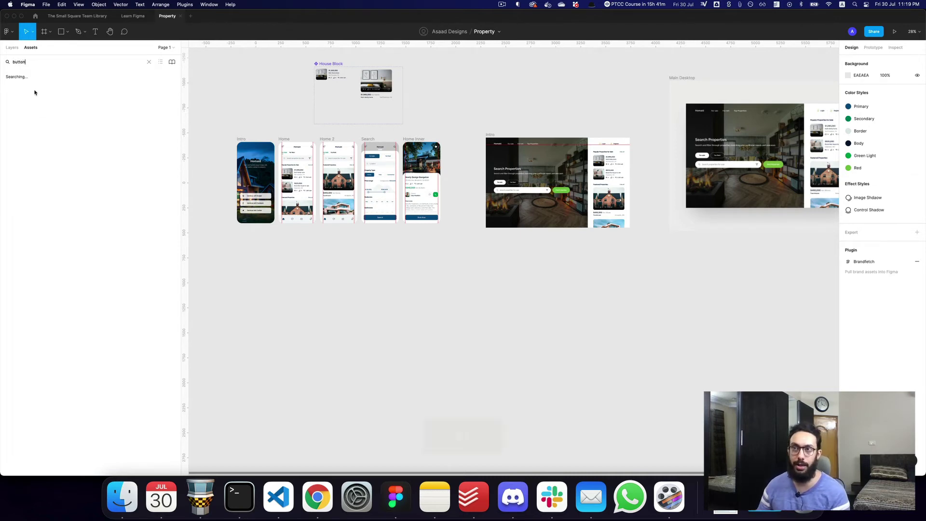
drag(21, 92, 313, 286)
Step: Set the Button instance's Size to Small and switch to the Learn Figma file
key(z)
click(310, 285)
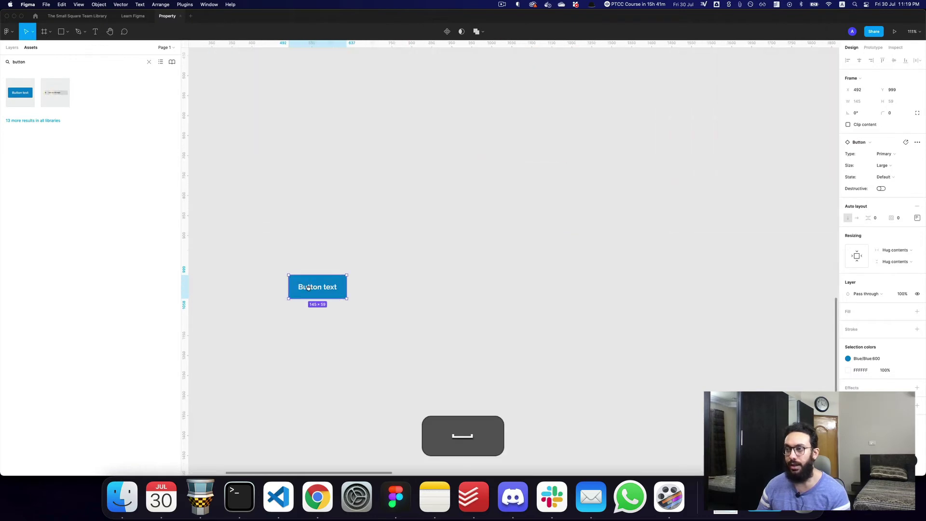
click(891, 166)
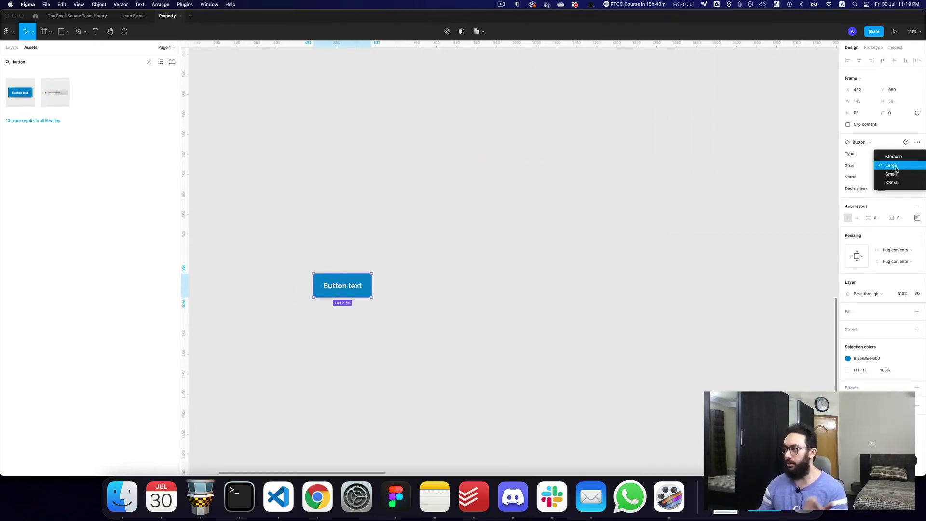
click(892, 174)
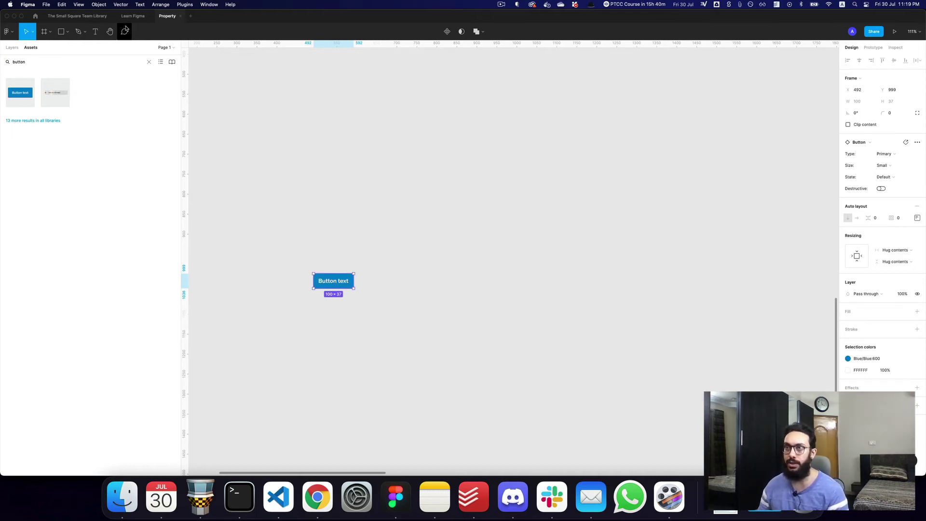
click(133, 16)
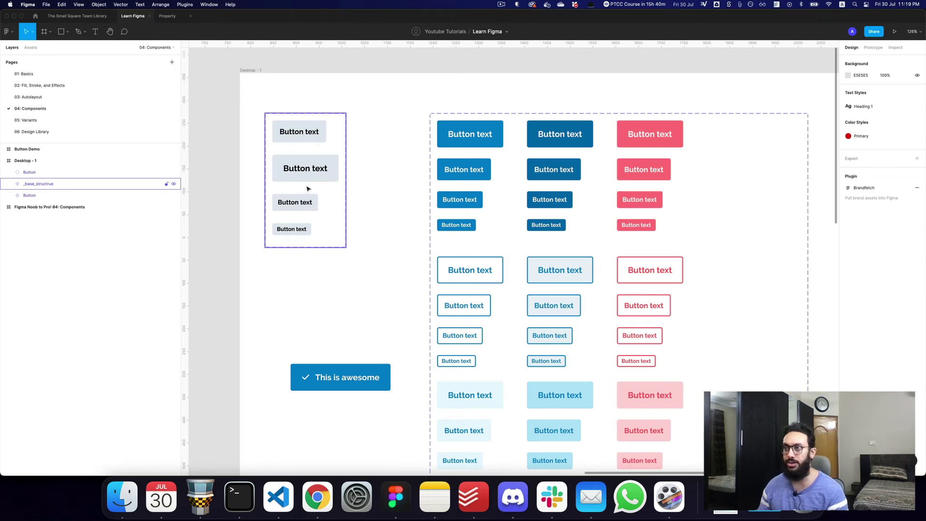
Step: Give the medium button variant 16 top padding in its auto layout settings
super+click(297, 135)
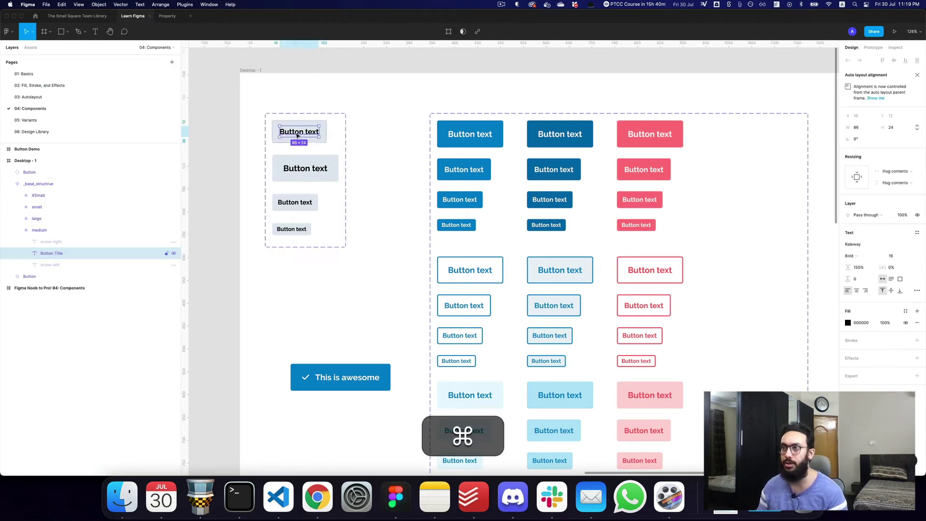
click(322, 136)
click(916, 243)
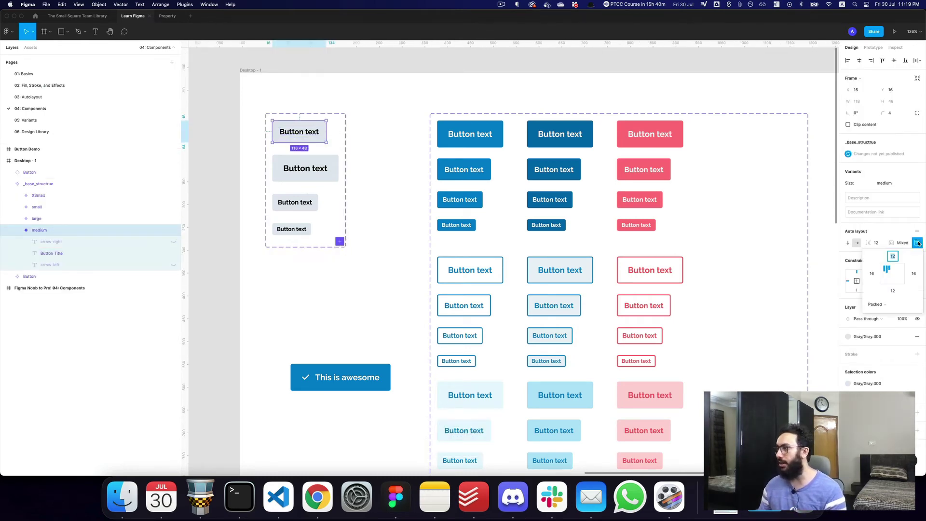
key(Escape)
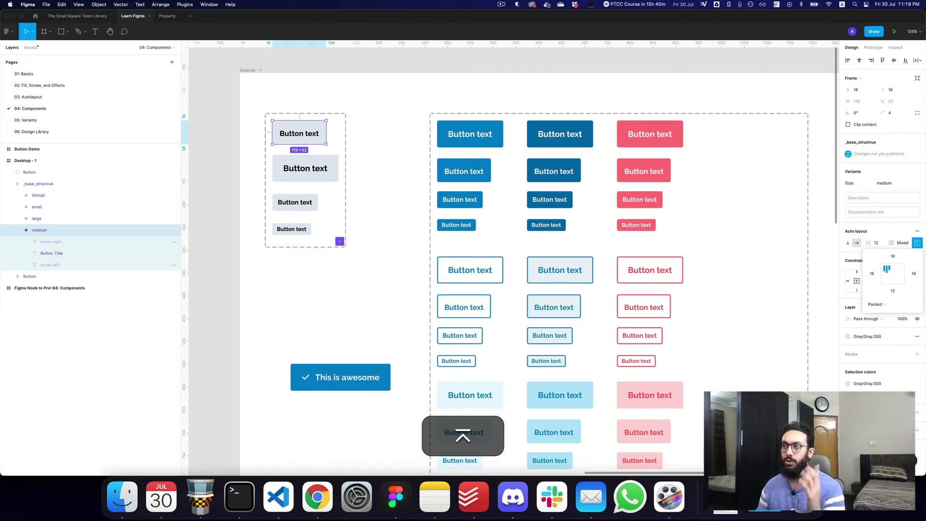
click(440, 59)
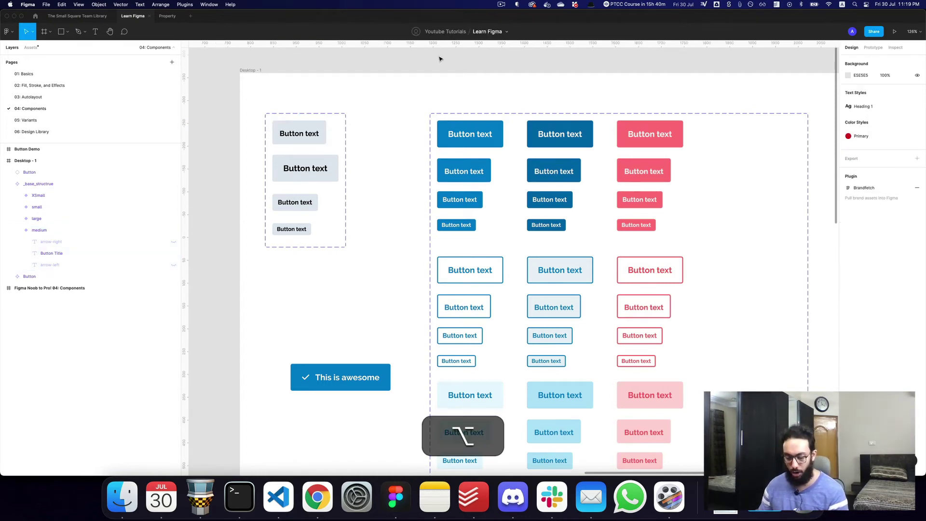
Step: Publish the one pending Button change to the Learn Figma library
key(alt+3)
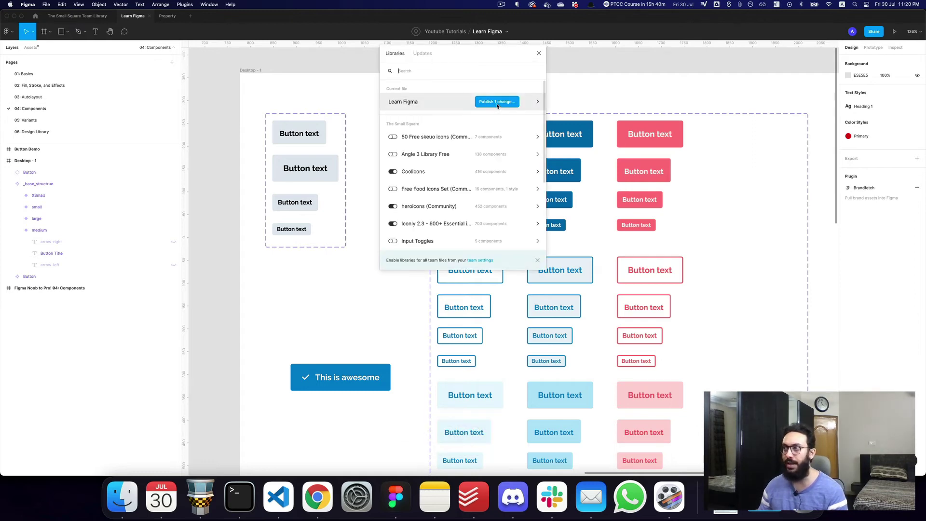
click(497, 102)
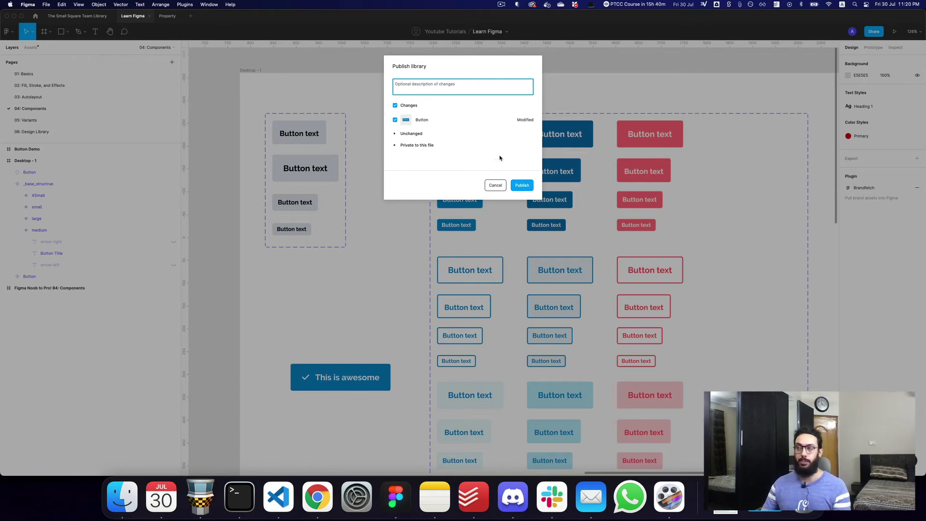
click(522, 185)
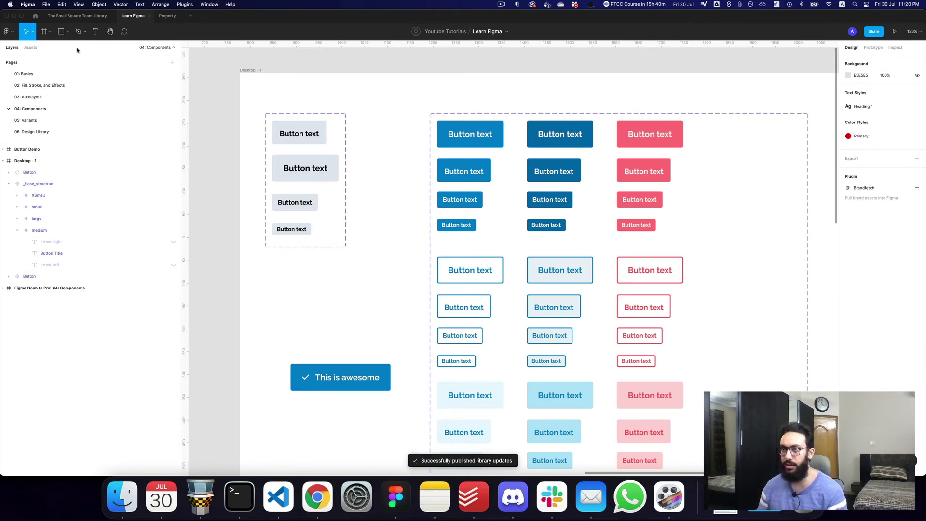
click(161, 18)
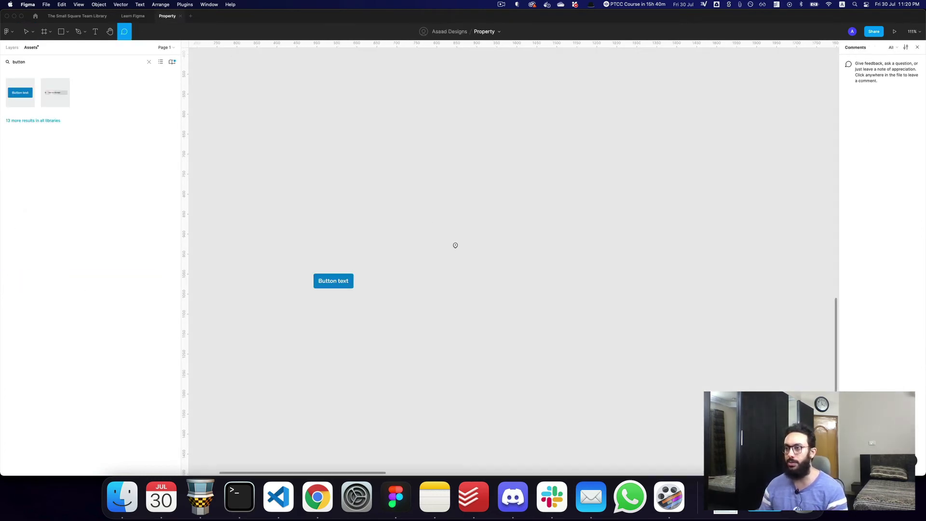
Step: Set the Property file's placed button instance to size Medium
key(v)
click(324, 282)
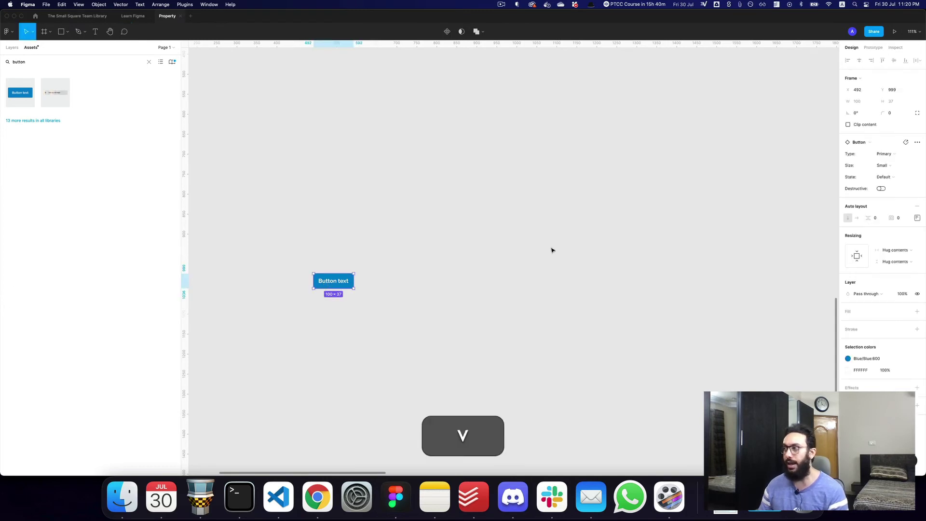
click(890, 166)
click(893, 148)
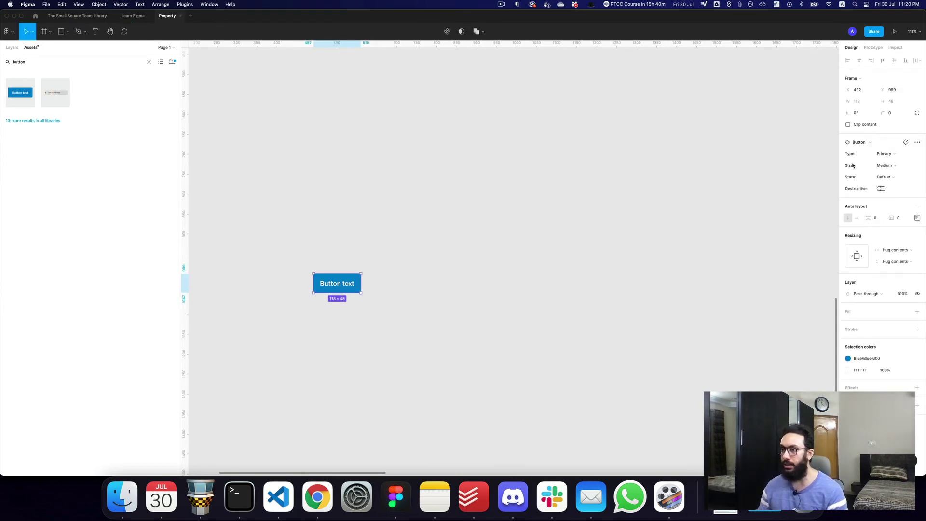
key(z)
click(317, 287)
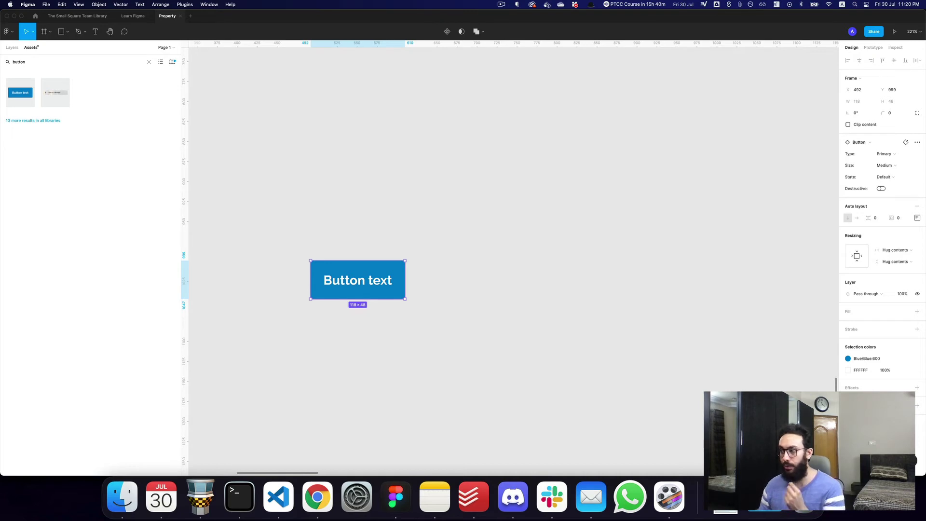
Step: Accept the Learn Figma Button update in the Property file
click(457, 57)
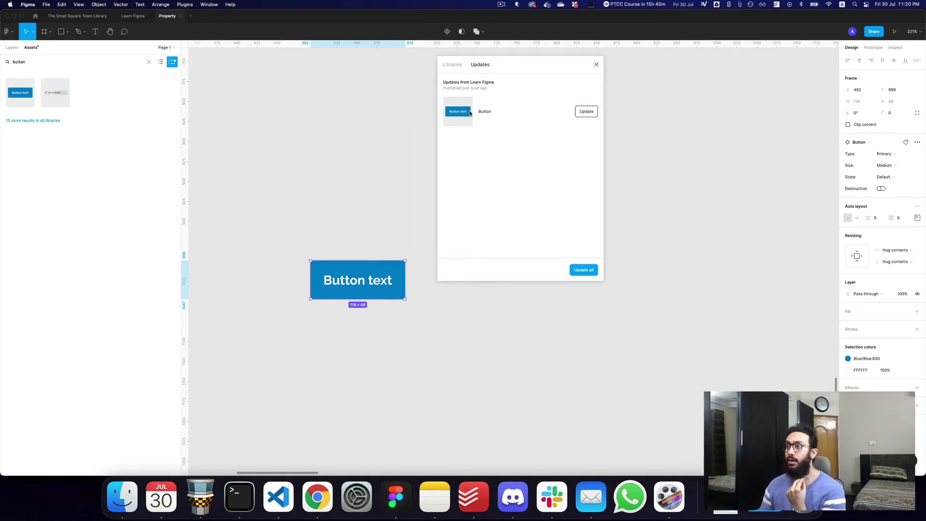
click(586, 111)
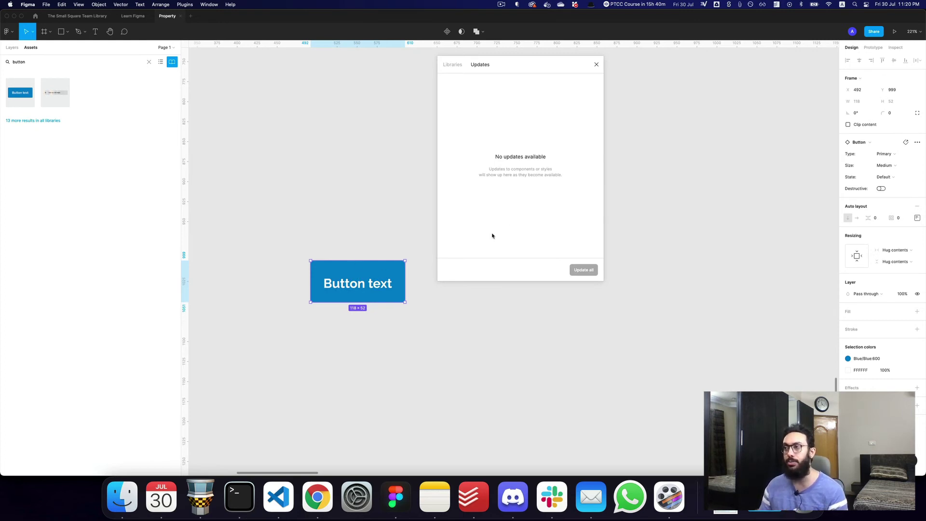
click(596, 66)
key(super+3)
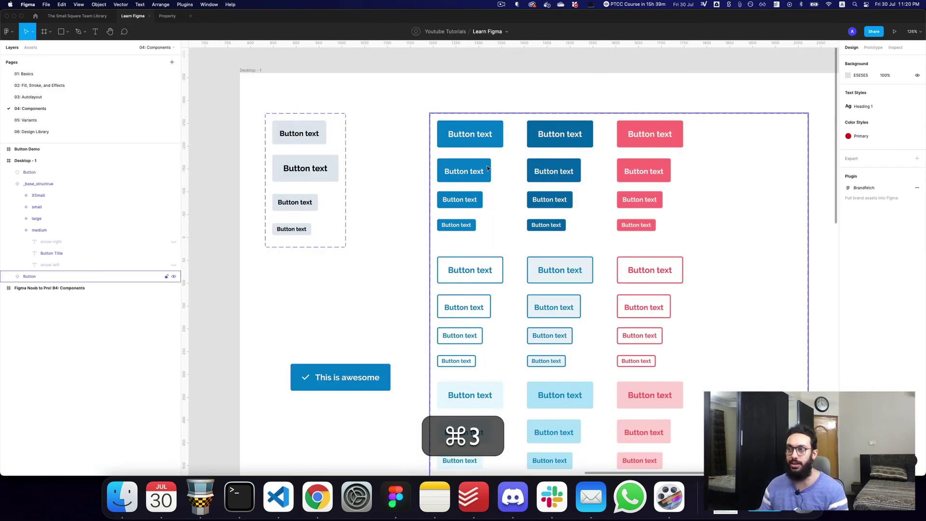
Step: Undo the last button variant edit, then publish the pending Button change
key(super+z)
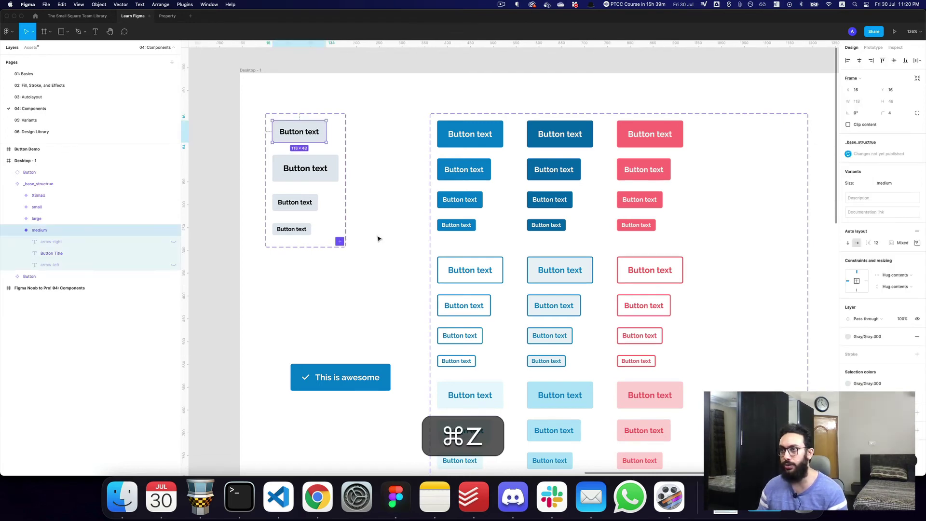
click(390, 239)
key(alt+3)
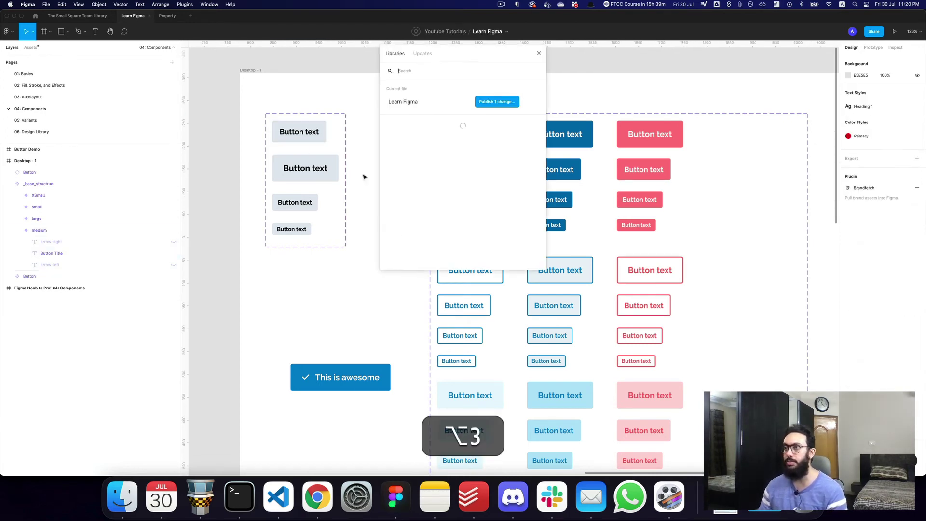
click(488, 103)
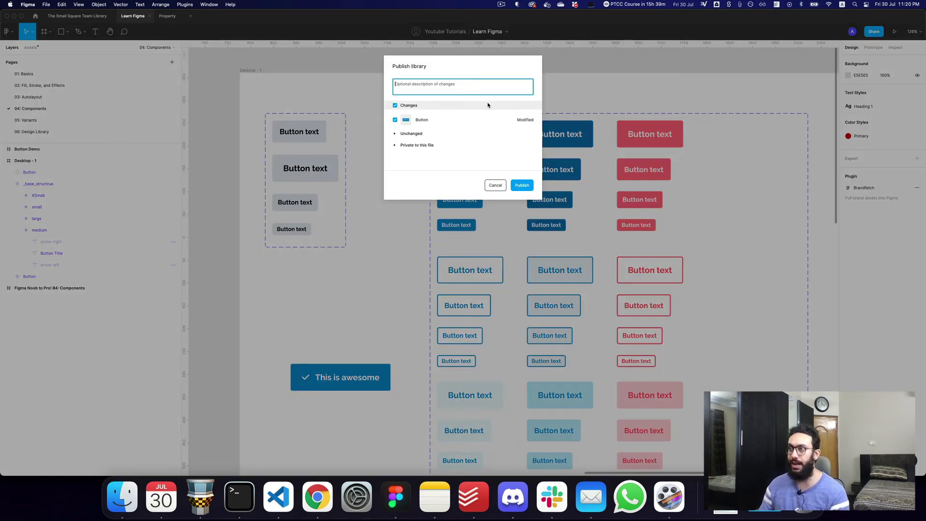
click(521, 186)
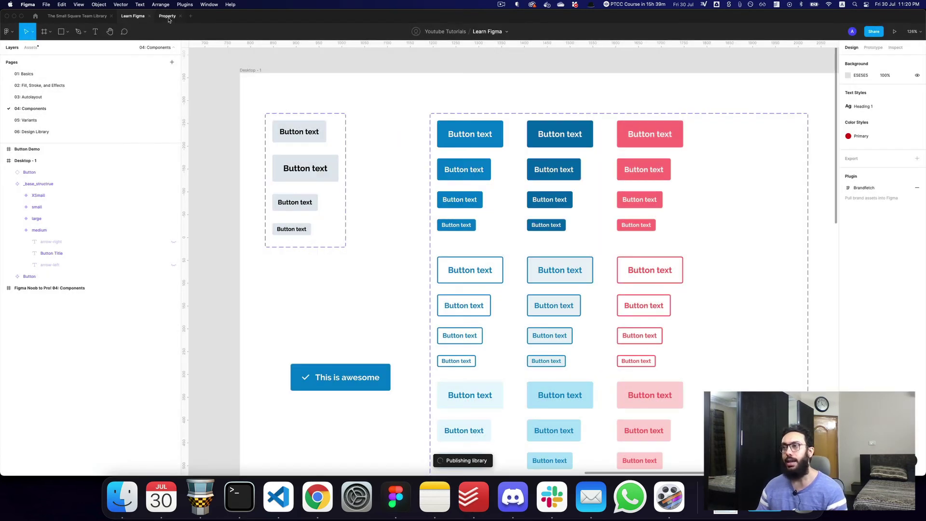
click(167, 16)
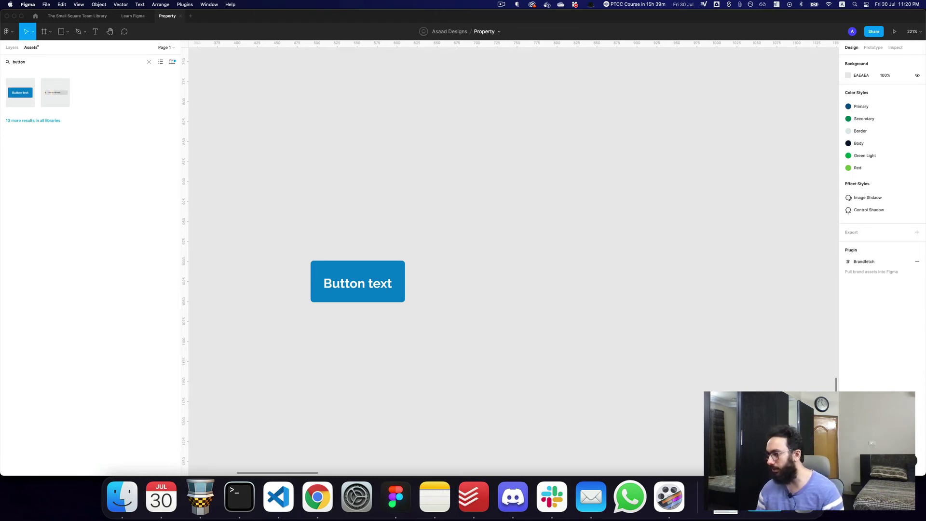
Step: Accept the Button library update and delete the Button instance from the Property canvas
click(172, 61)
click(522, 260)
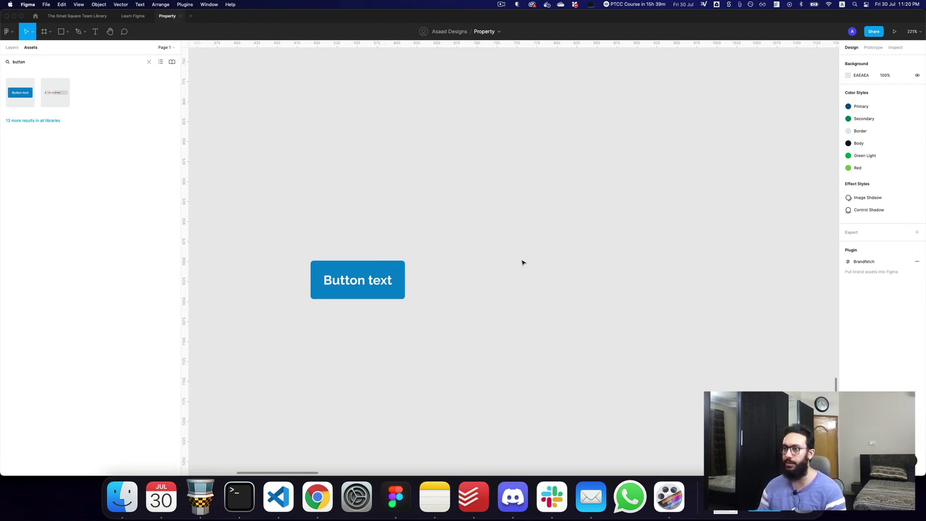
click(357, 265)
key(BackSpace)
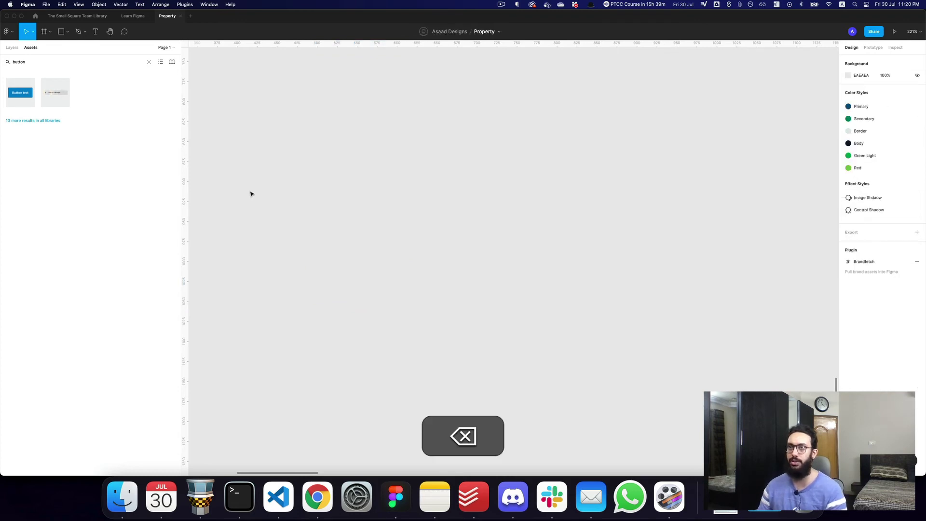
key(alt+3)
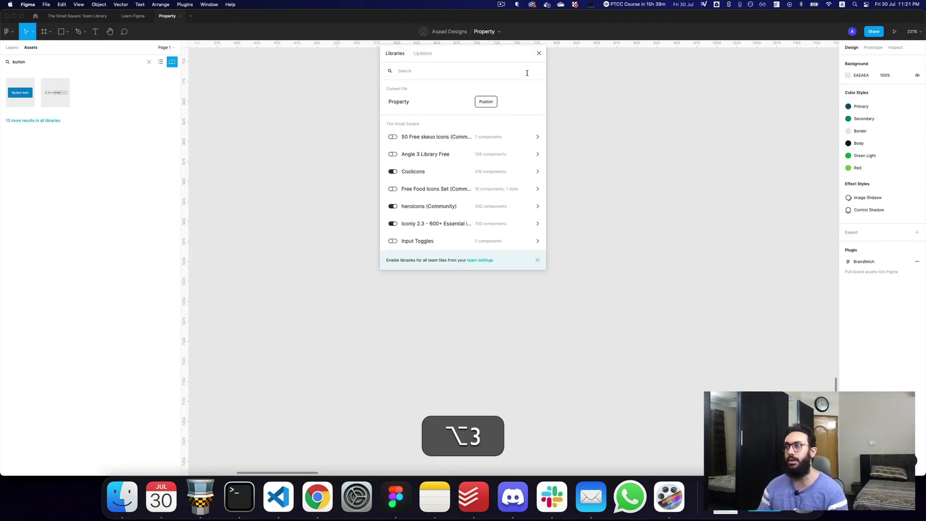
key(Escape)
key(ctrl+shift+Tab)
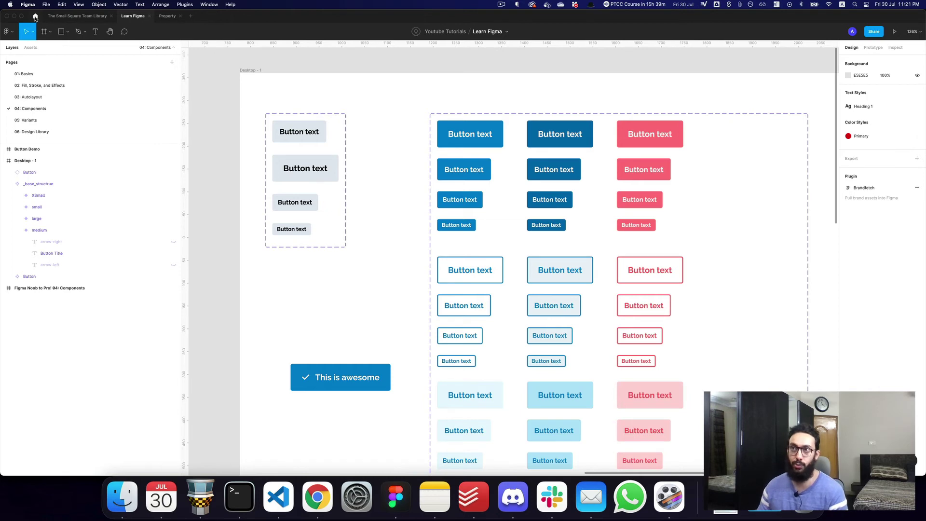
Step: Open The Small Square team's Settings and its Enable libraries list
click(36, 17)
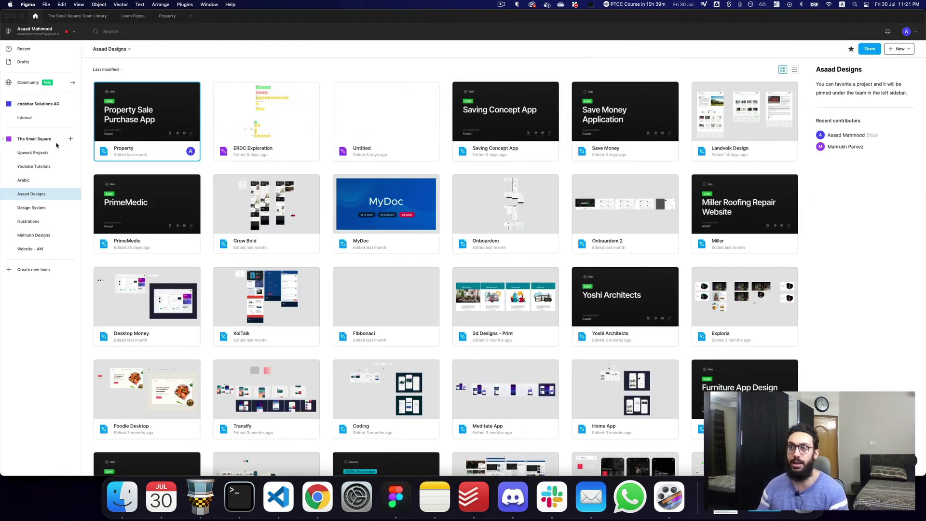
click(35, 139)
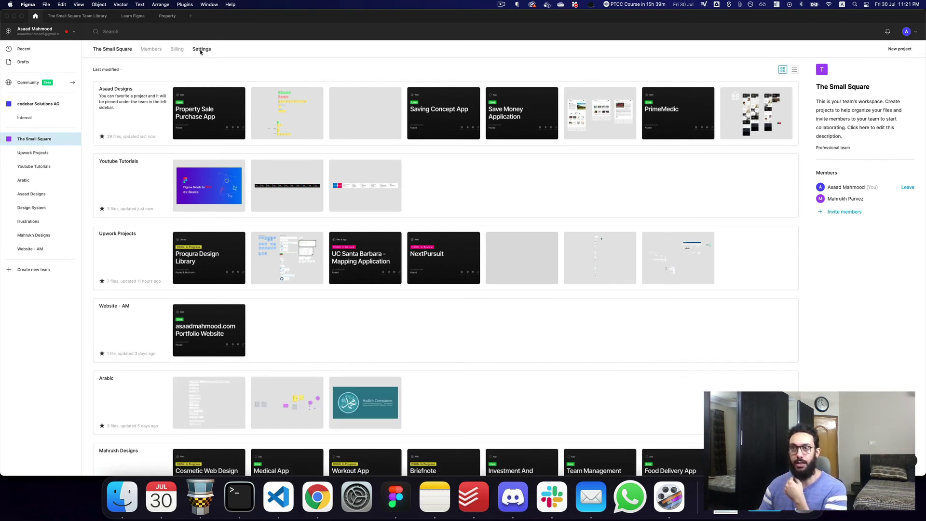
click(203, 50)
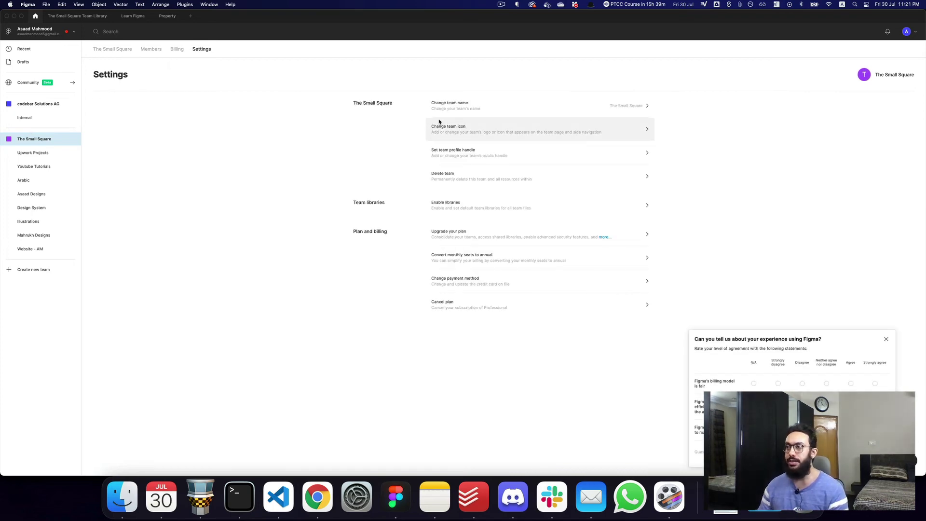
click(459, 202)
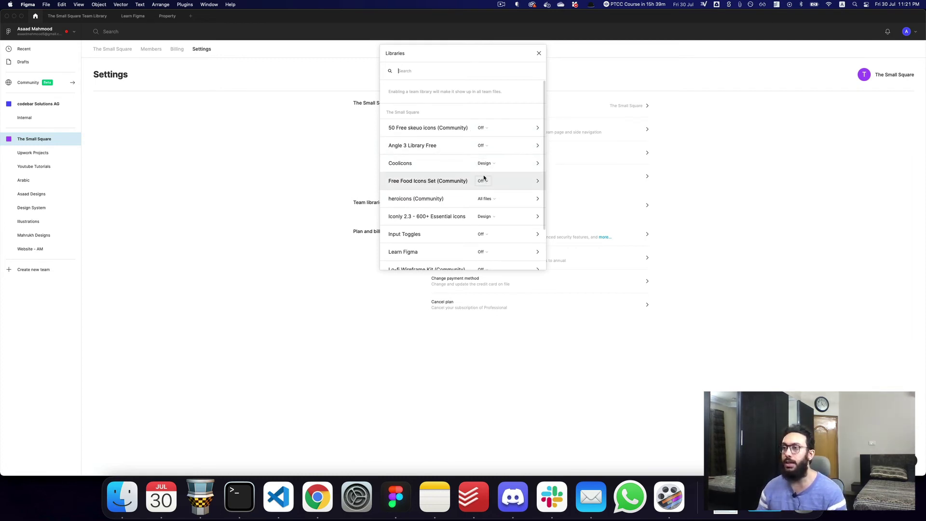
Step: Change the Learn Figma library from Off to All files in the team libraries list
scroll(481, 181, down, 3)
scroll(520, 168, up, 1)
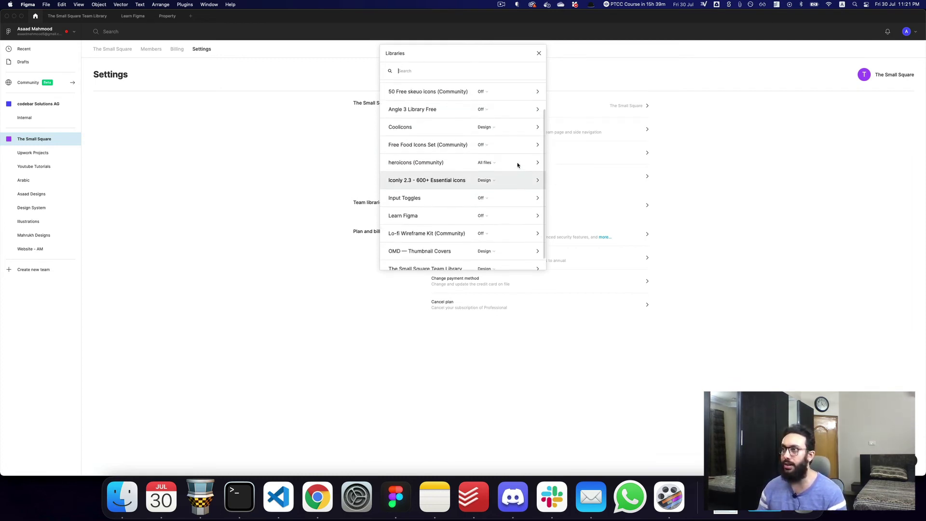
click(482, 216)
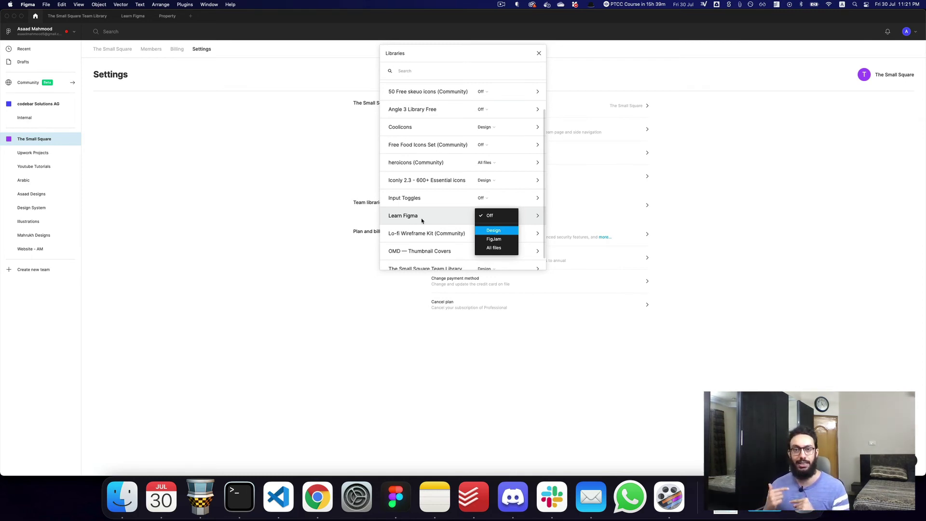
click(498, 249)
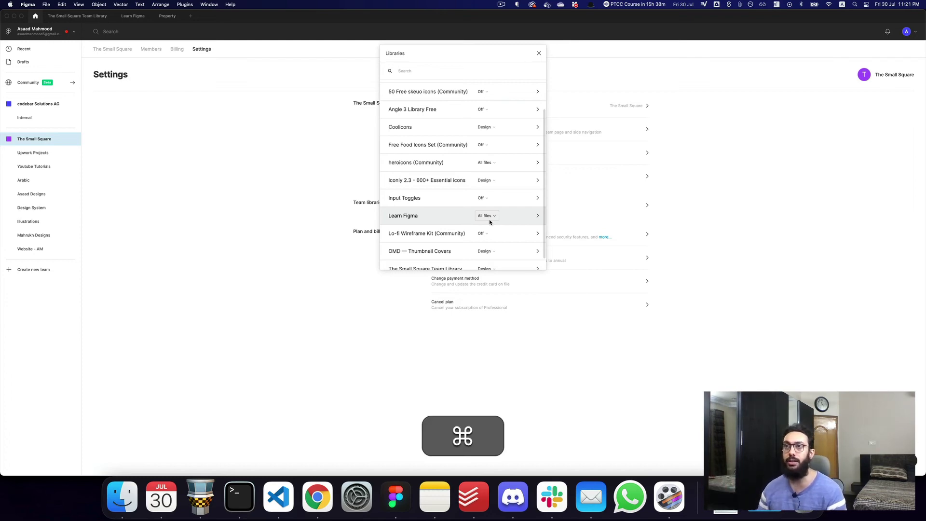
key(super+3)
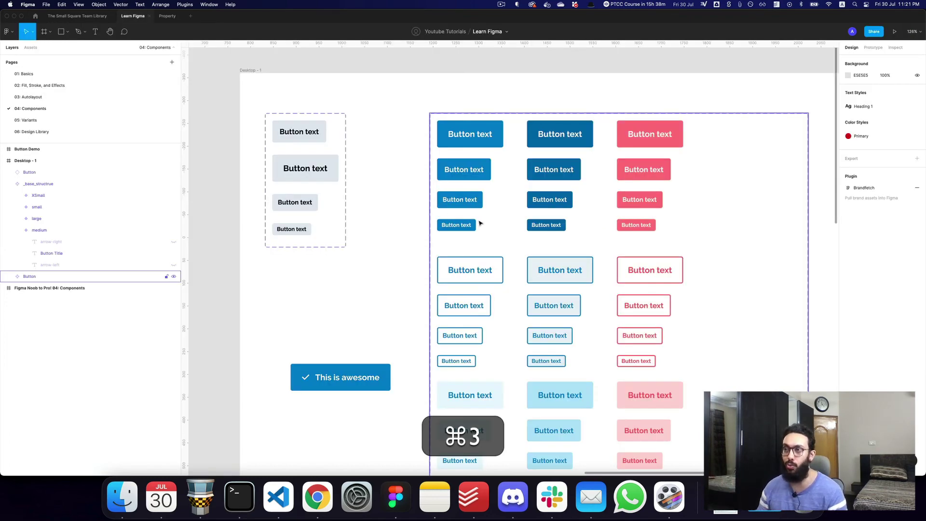
Step: Unpublish the Learn Figma library, confirming removal of the file from the library
alt+click(386, 167)
key(alt+3)
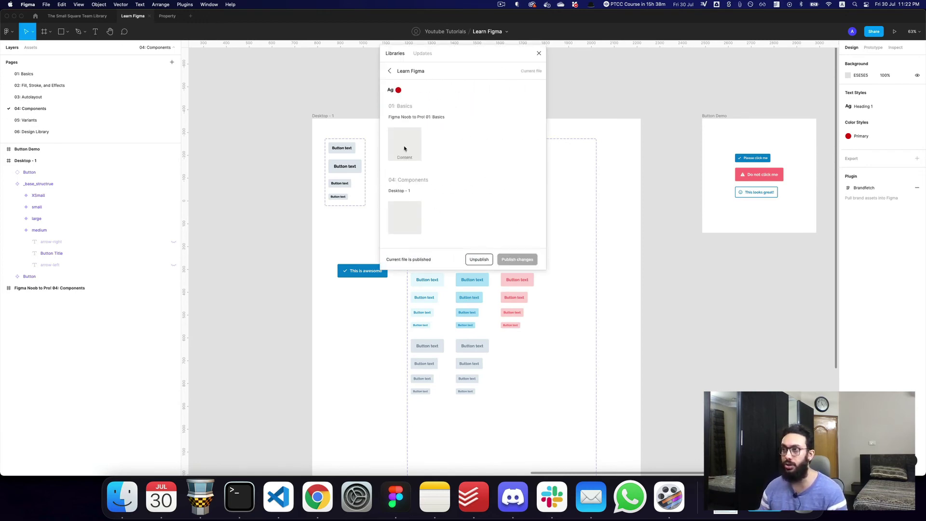
click(389, 71)
click(430, 103)
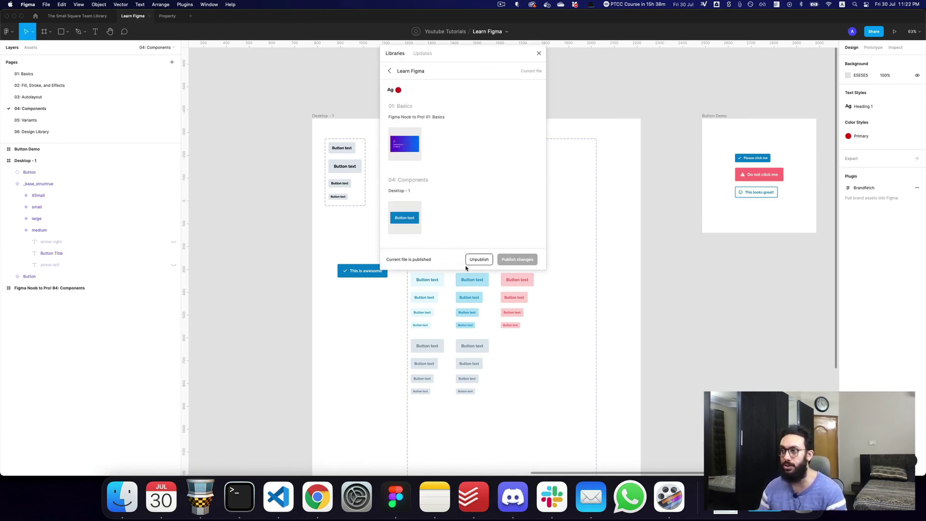
click(469, 265)
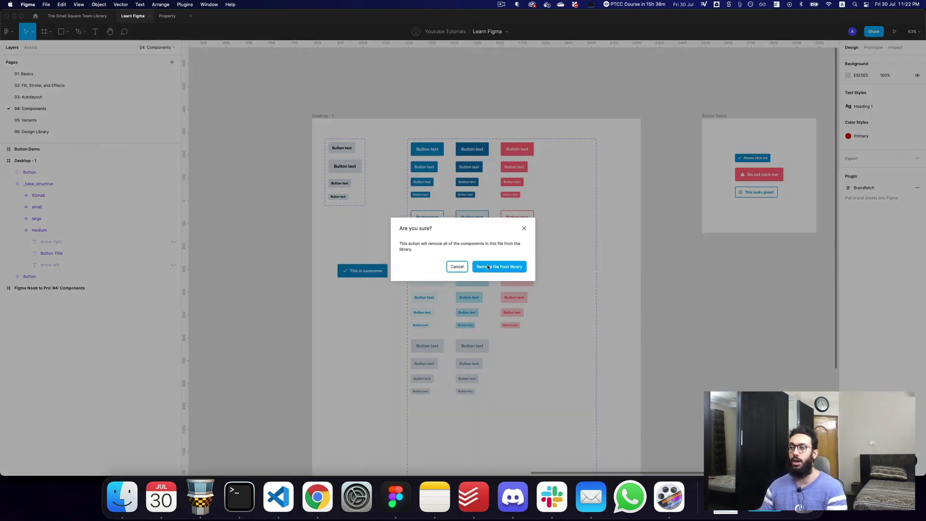
click(488, 266)
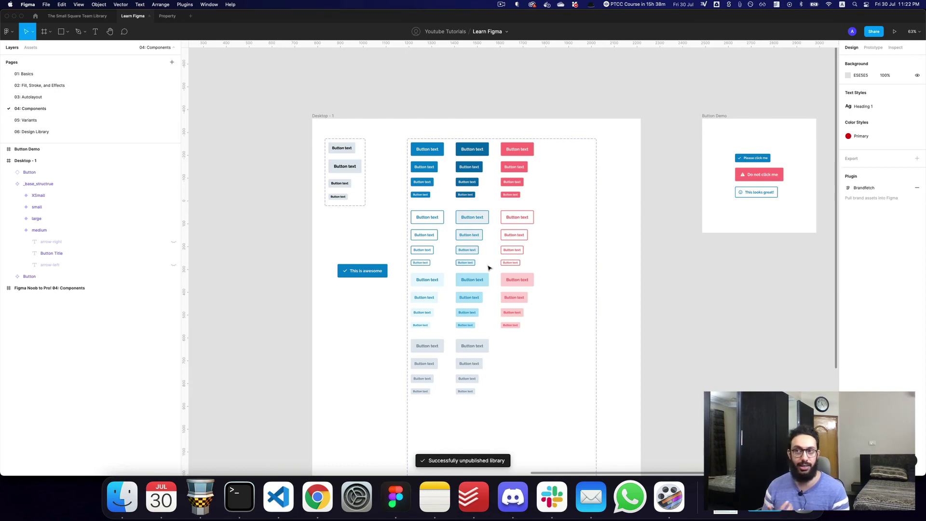
click(64, 17)
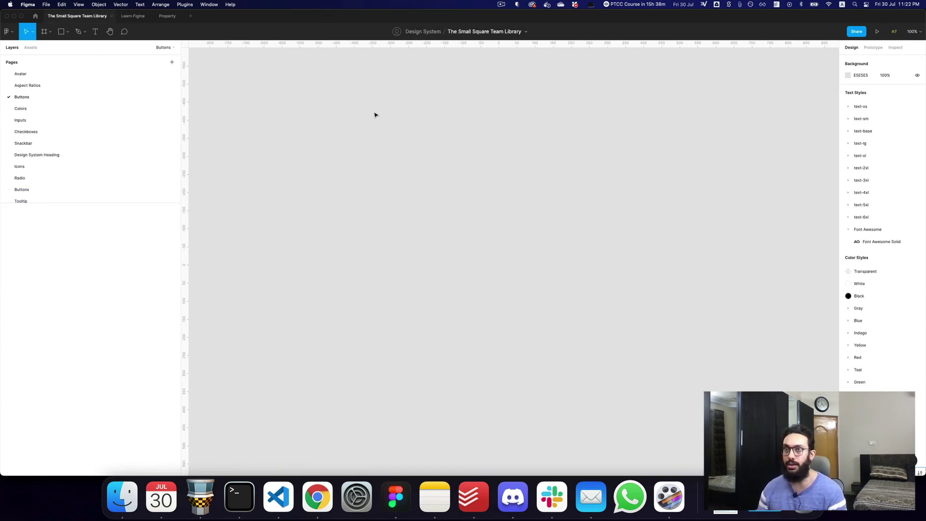
key(space)
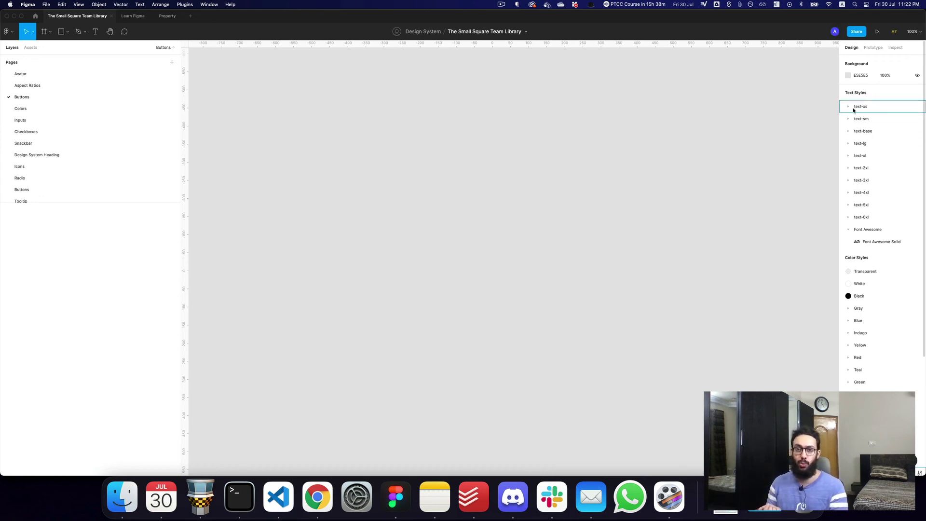
scroll(863, 178, down, 1)
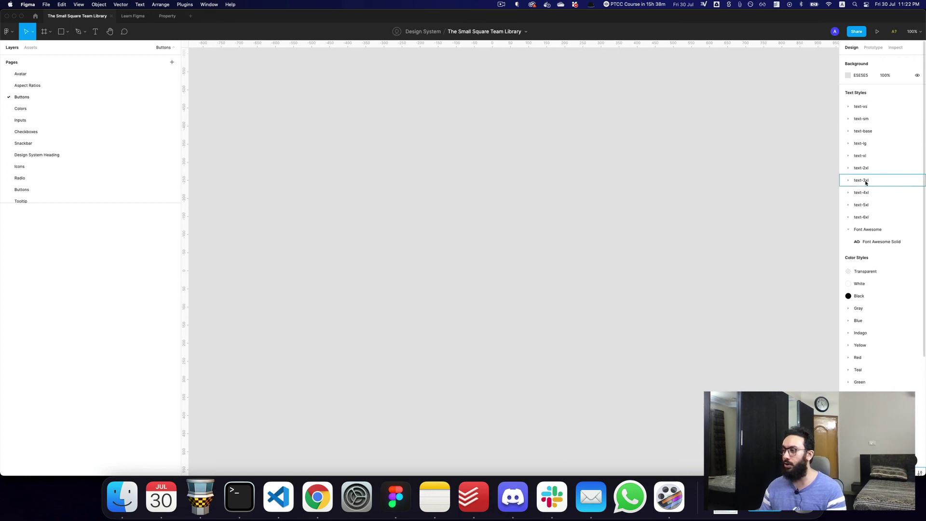
scroll(865, 183, up, 1)
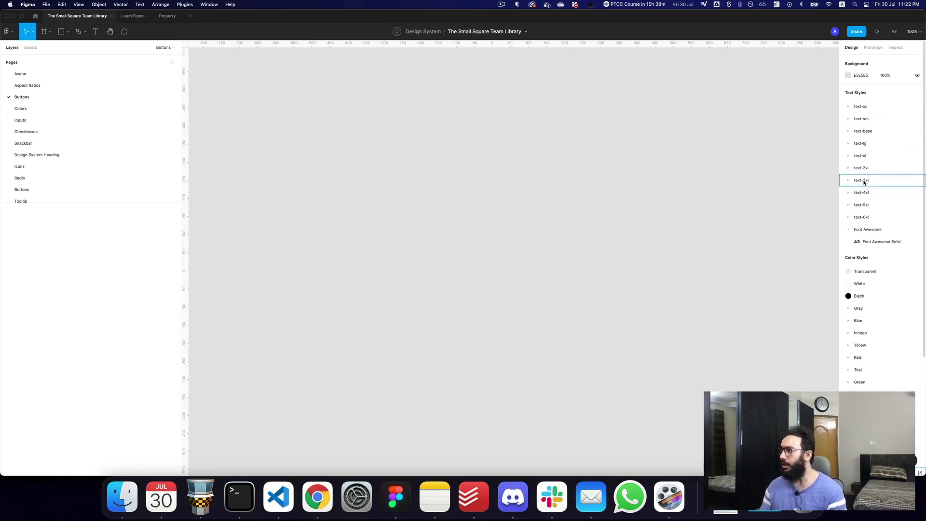
click(876, 322)
click(850, 322)
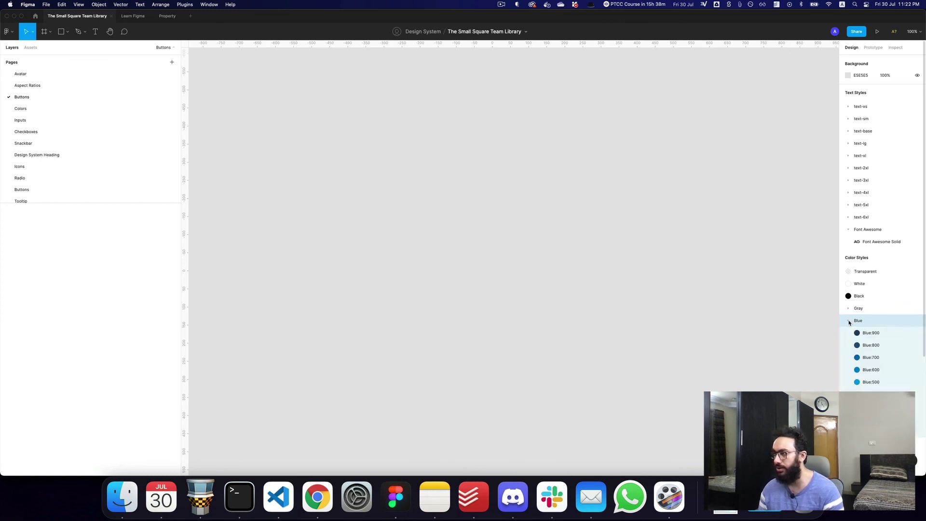
click(849, 322)
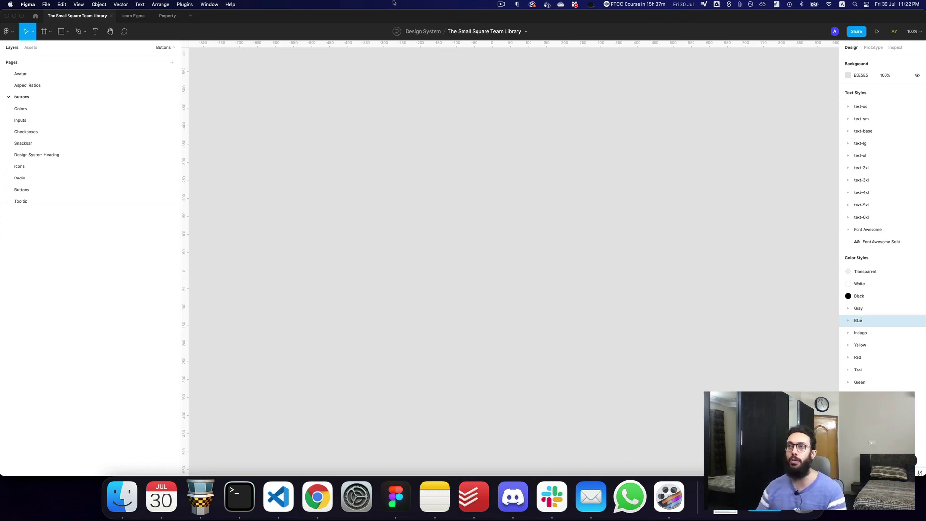
Step: Add a 'This is some text' text layer in the empty area beside the Button Demo frame
click(134, 17)
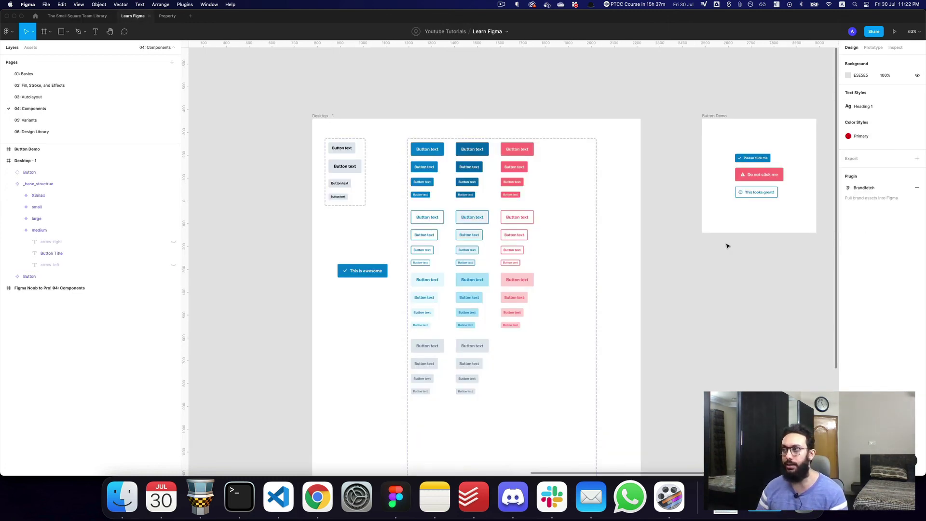
scroll(725, 244, right, 2)
scroll(727, 245, down, 3)
scroll(728, 245, right, 2)
scroll(728, 244, up, 3)
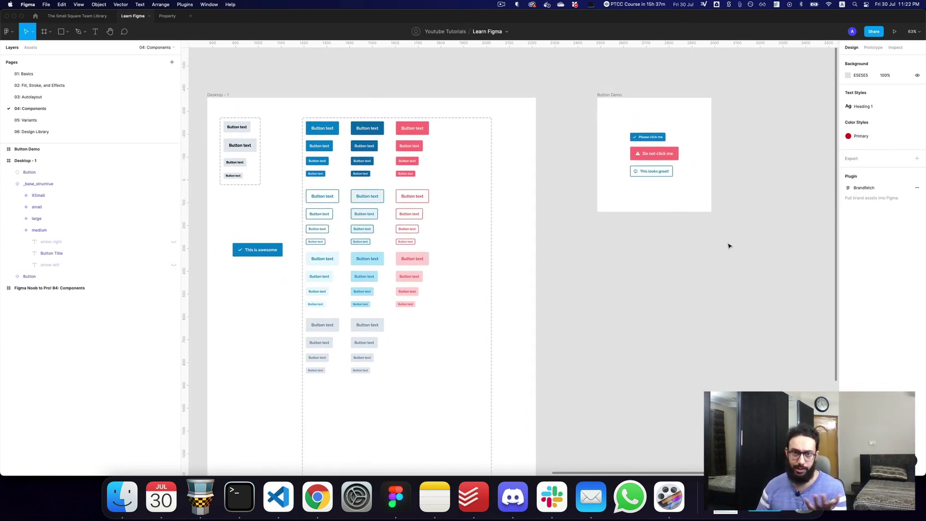
key(z)
click(708, 269)
key(t)
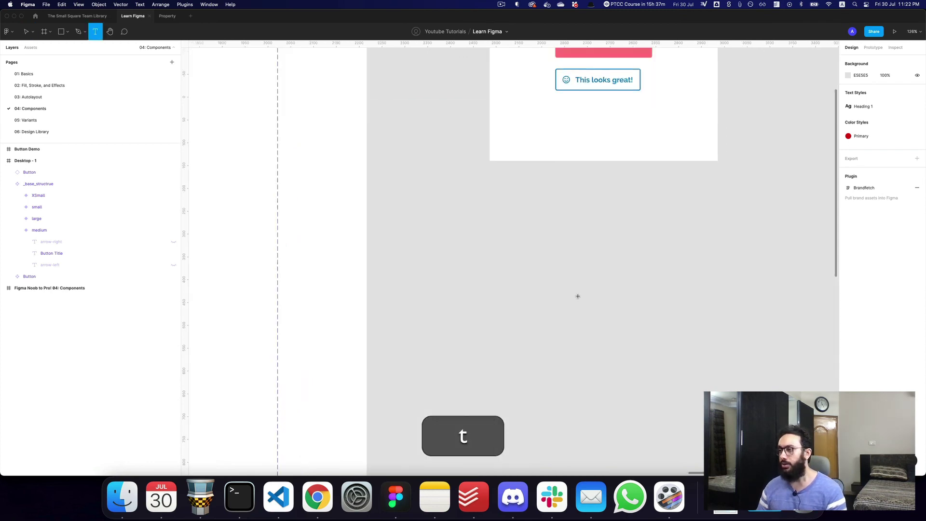
click(576, 294)
text(T)
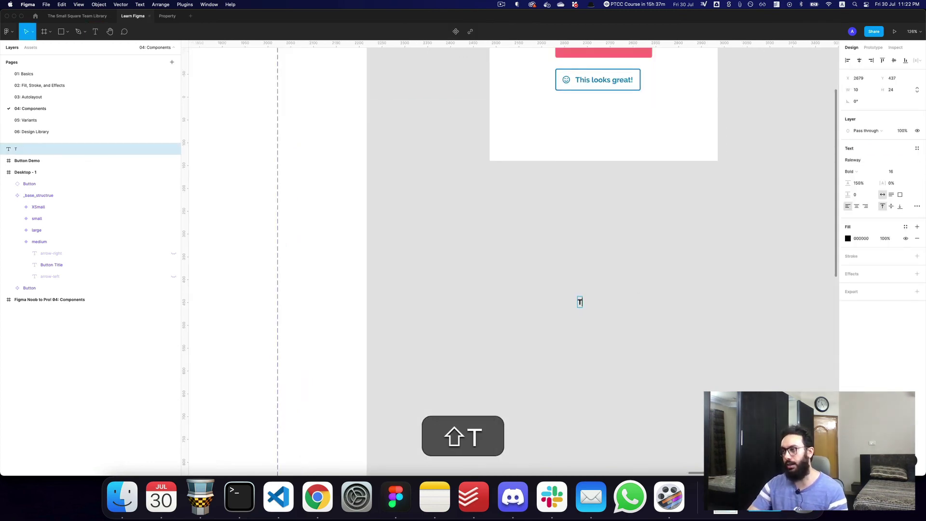
text(his is some text)
key(Escape)
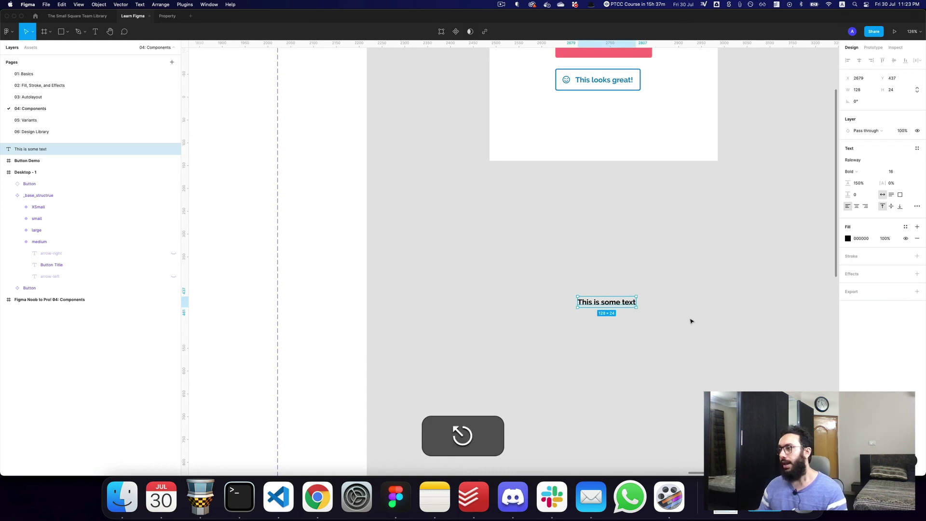
Step: Show the Assets panel with the asset search cleared so all libraries are listed
scroll(690, 302, up, 3)
scroll(670, 300, down, 3)
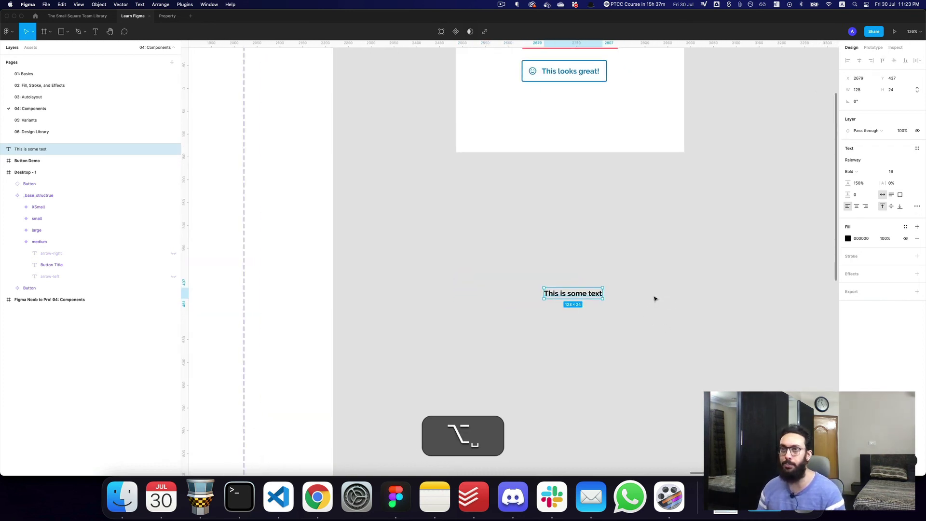
key(alt+2)
key(super+a)
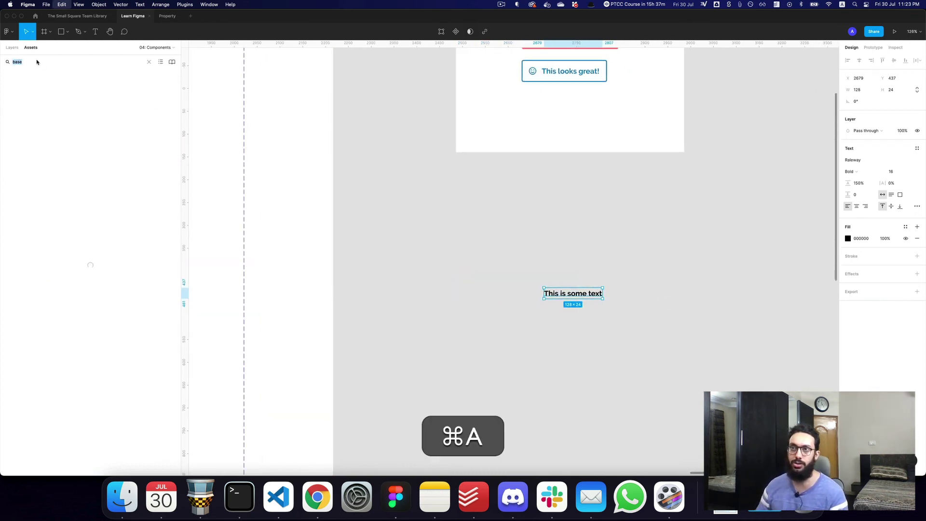
key(super+BackSpace)
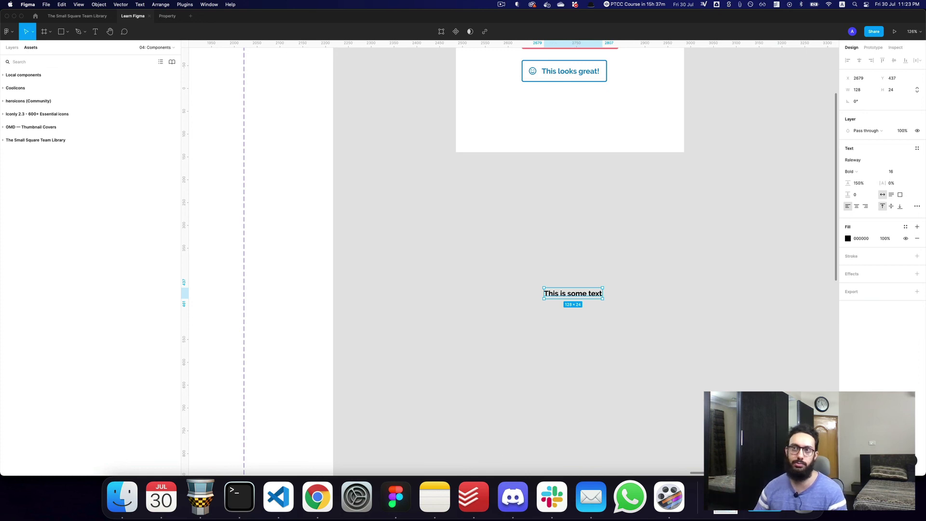
text(butto)
key(super+BackSpace)
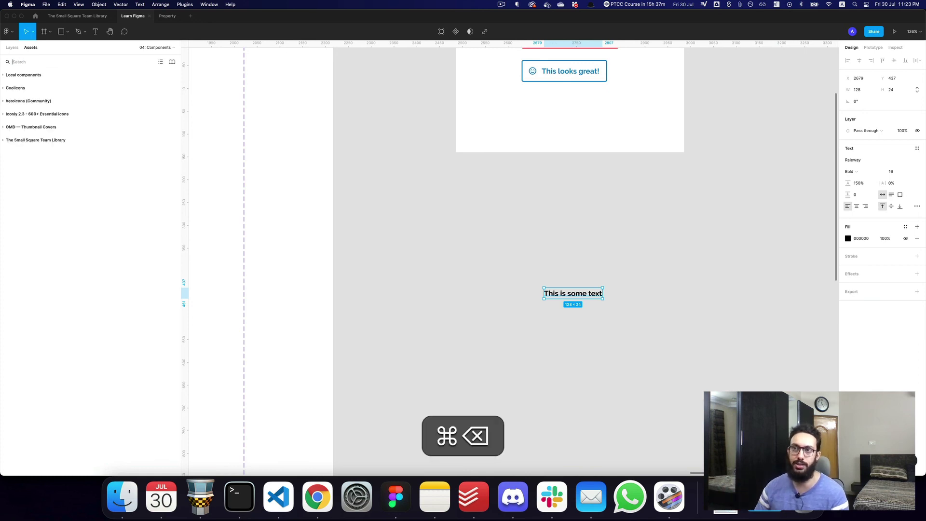
Step: Expand The Small Square Team Library, drop a Snackbar instance on the canvas, then cut it
click(37, 141)
click(23, 154)
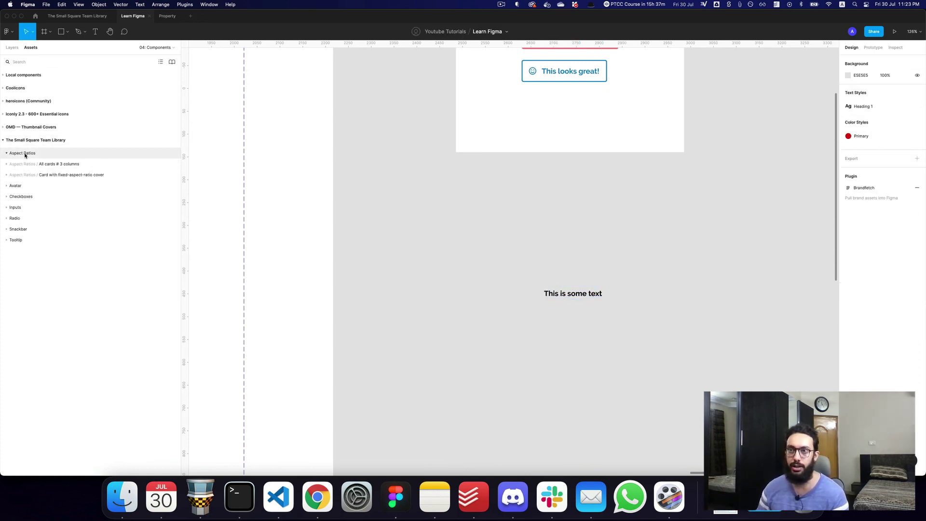
click(23, 153)
click(24, 207)
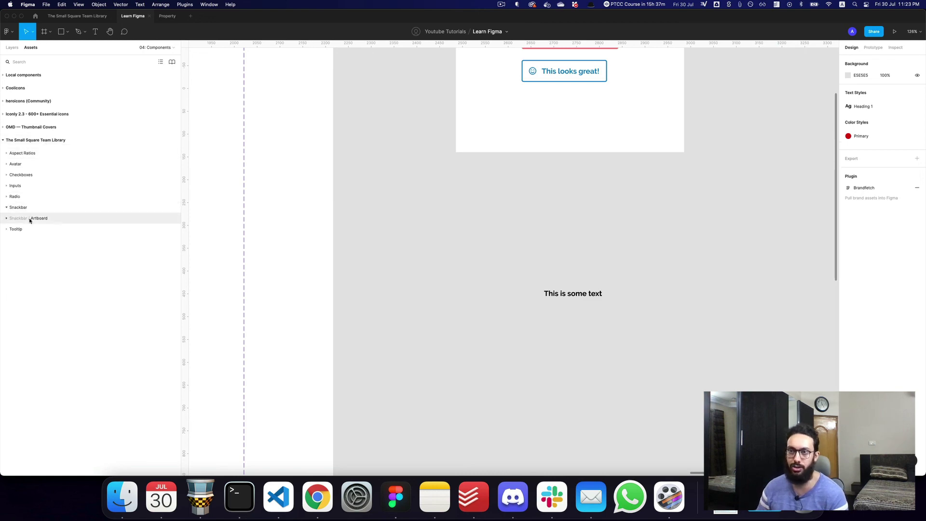
click(28, 218)
drag(24, 234, 419, 218)
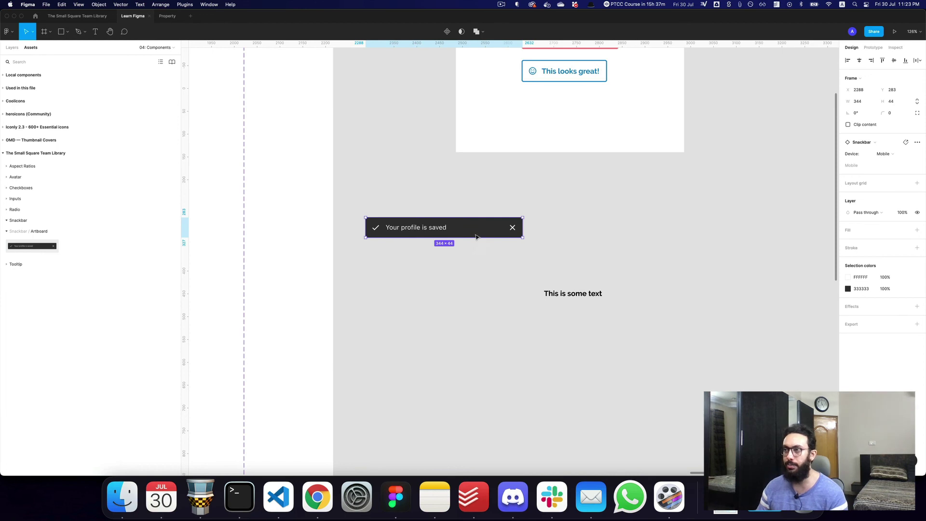
key(super+x)
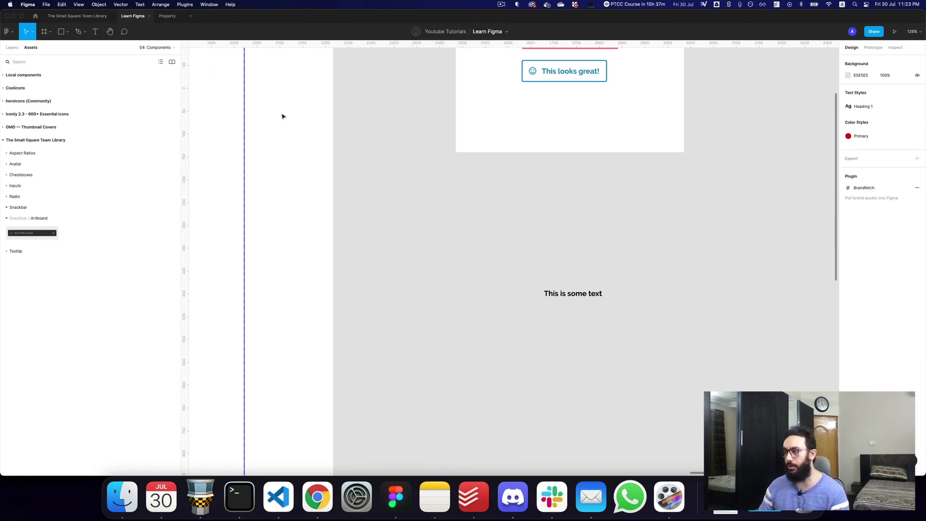
Step: Give the 'This is some text' layer the Orange 400 fill colour style
click(583, 299)
key(space)
scroll(598, 302, right, 3)
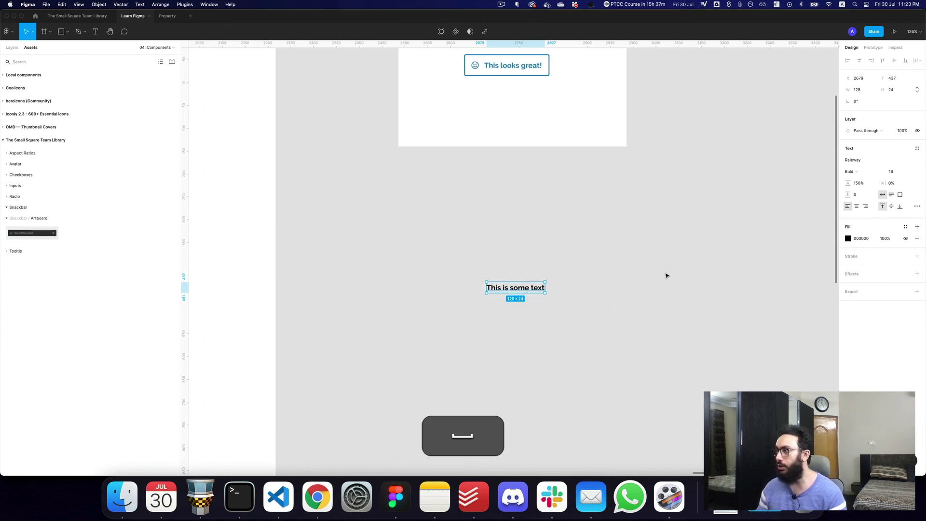
click(905, 227)
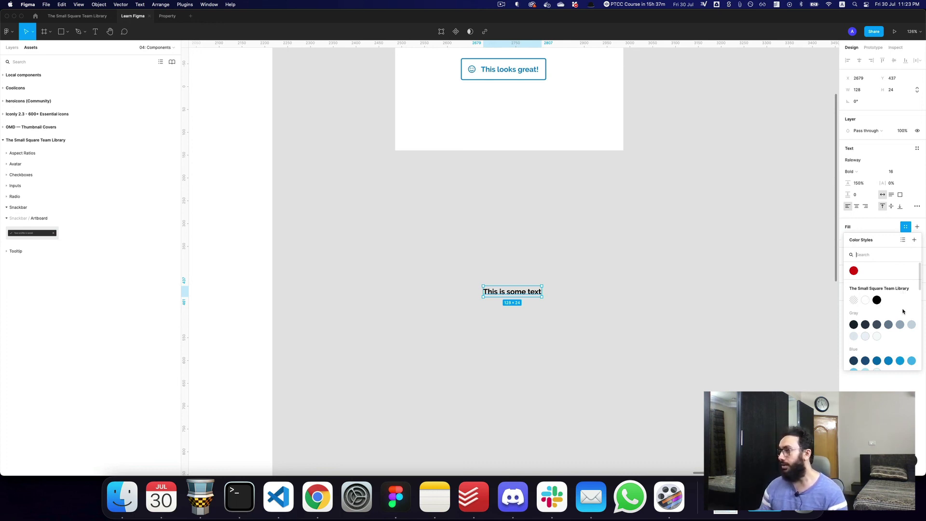
scroll(902, 312, down, 10)
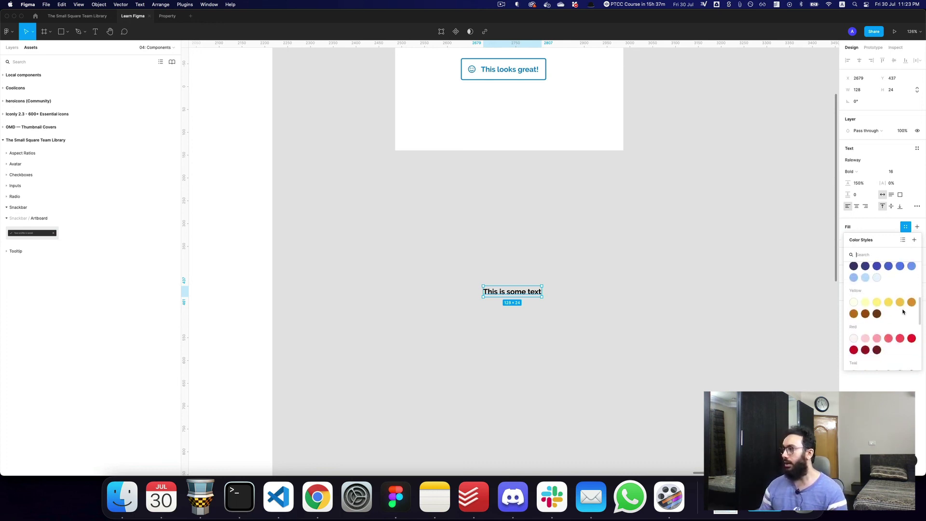
scroll(902, 311, up, 3)
scroll(901, 299, down, 8)
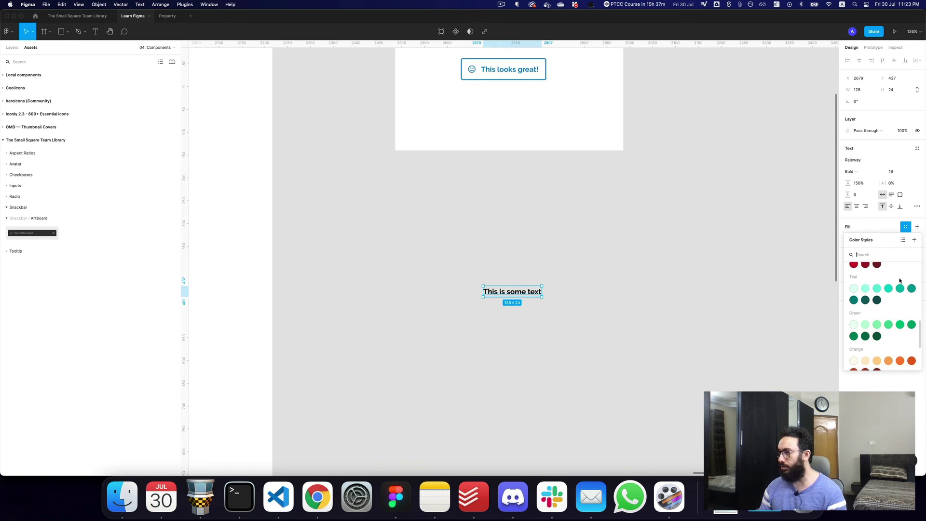
scroll(900, 282, down, 3)
scroll(893, 312, down, 2)
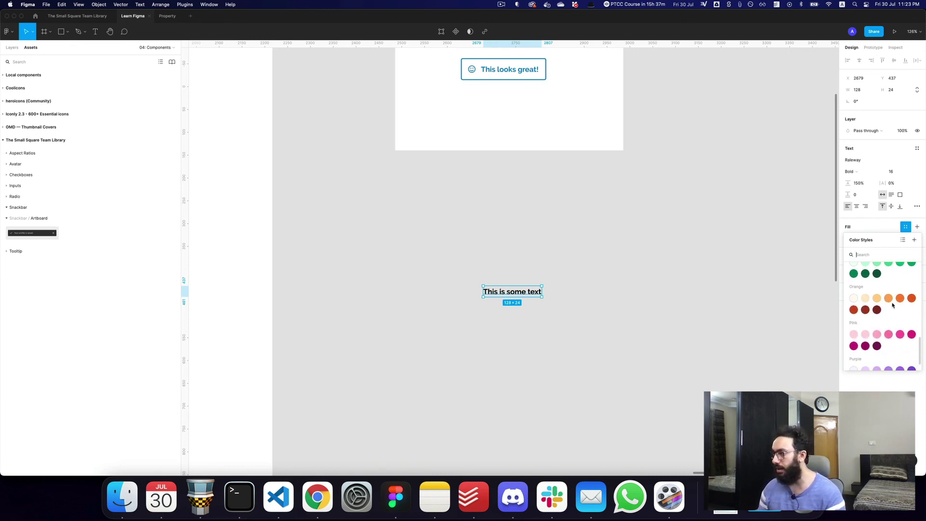
key(Escape)
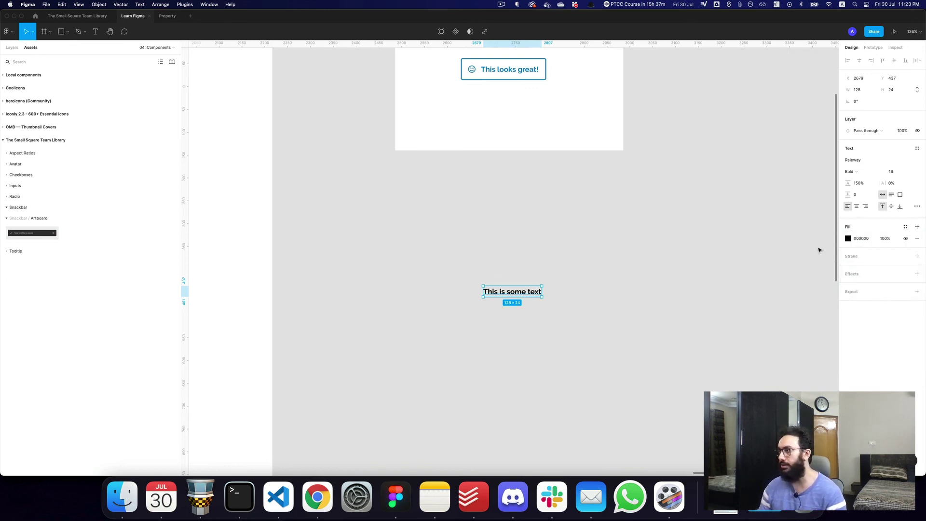
Step: Apply the text-3xl/Bold text style and the Image Shadow effect style to the text
click(916, 149)
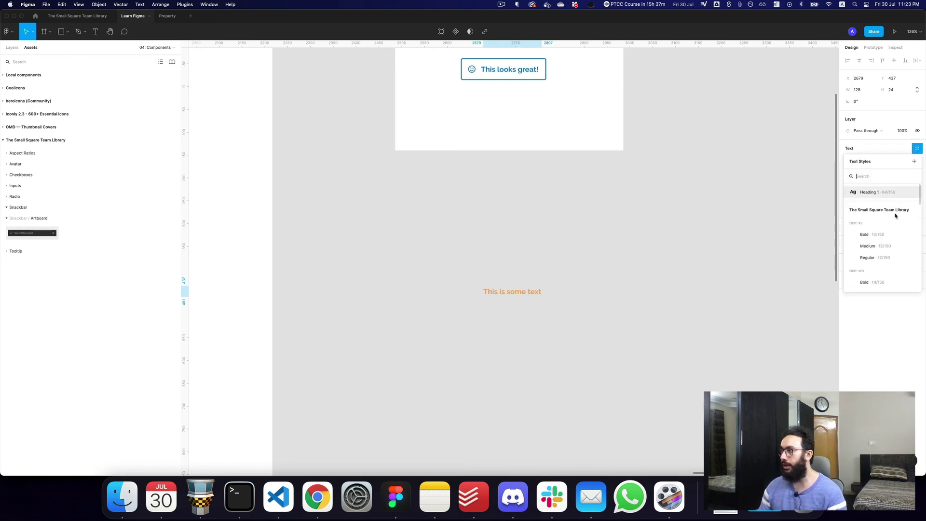
scroll(875, 245, down, 5)
scroll(875, 246, down, 3)
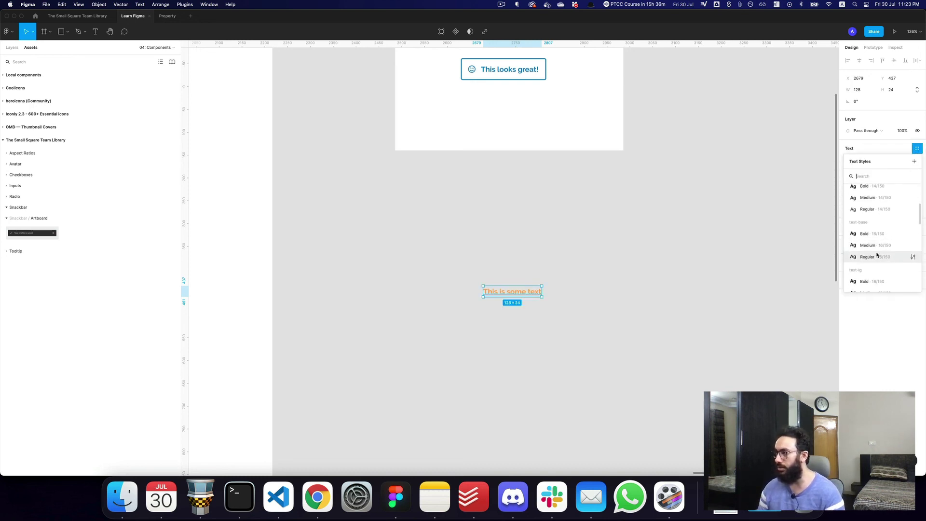
click(870, 240)
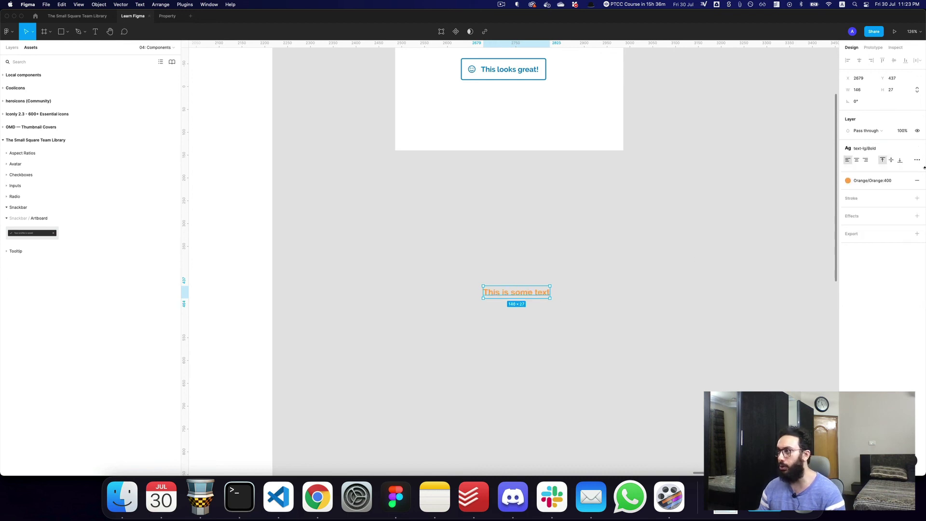
click(916, 149)
scroll(885, 261, down, 10)
key(Escape)
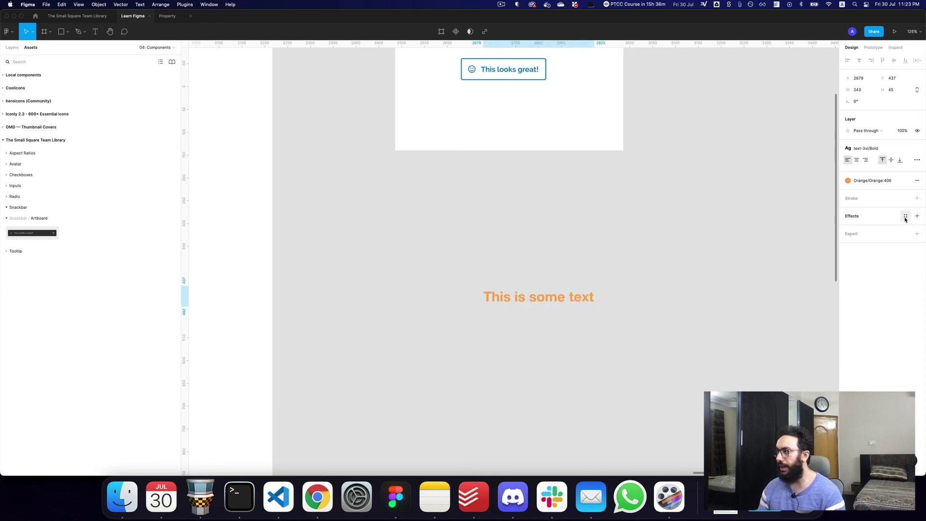
click(905, 215)
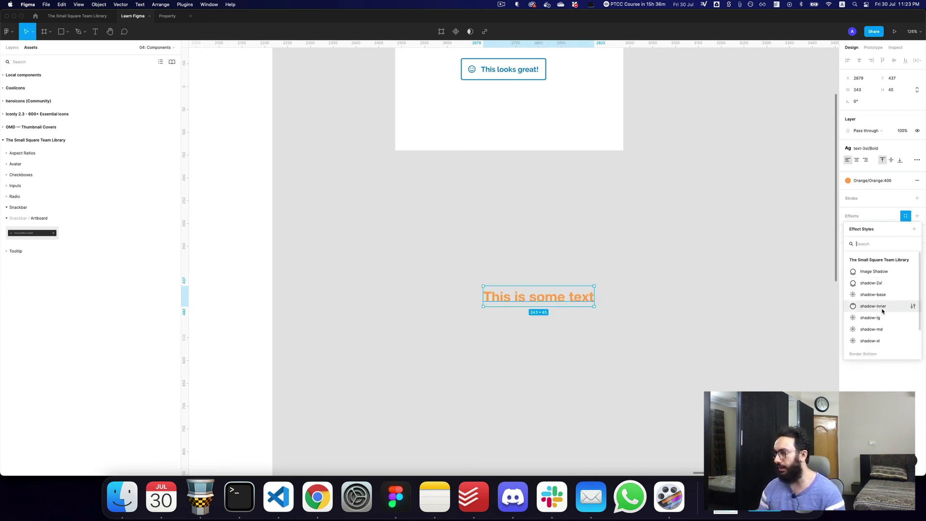
click(881, 272)
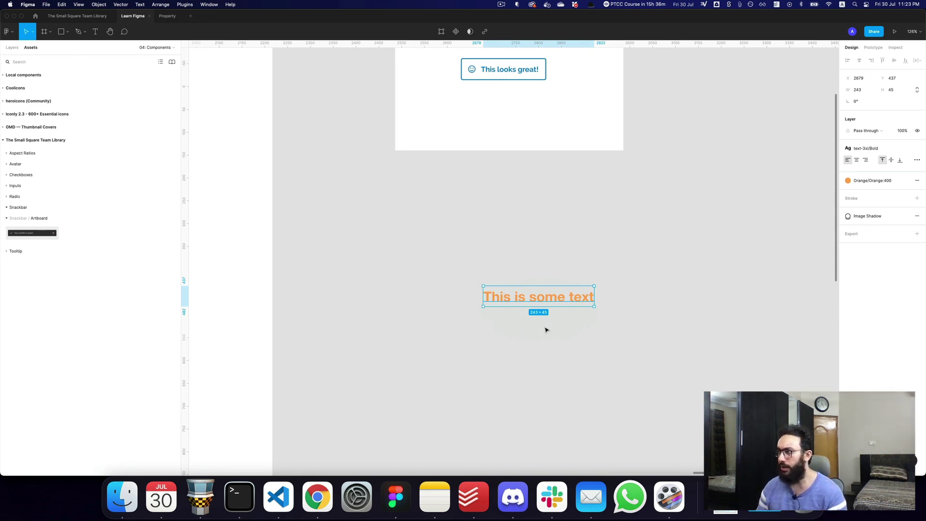
click(570, 331)
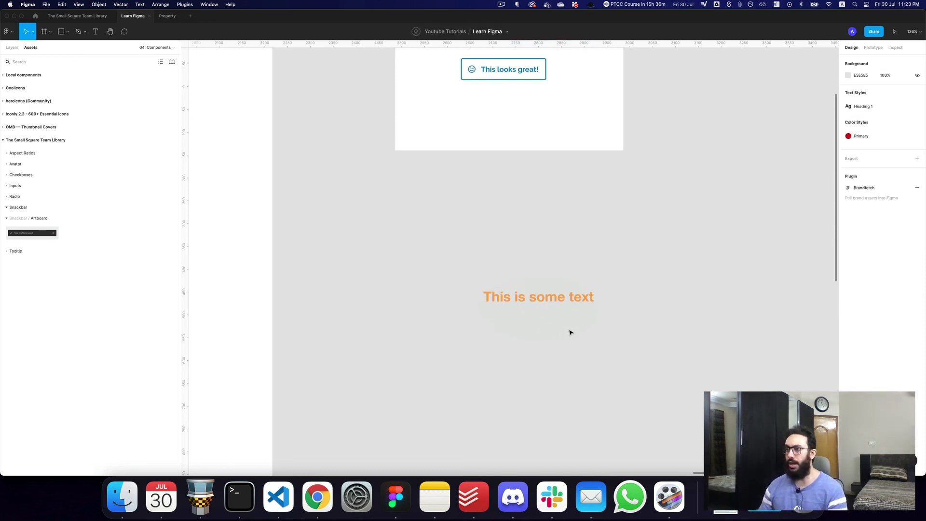
click(559, 301)
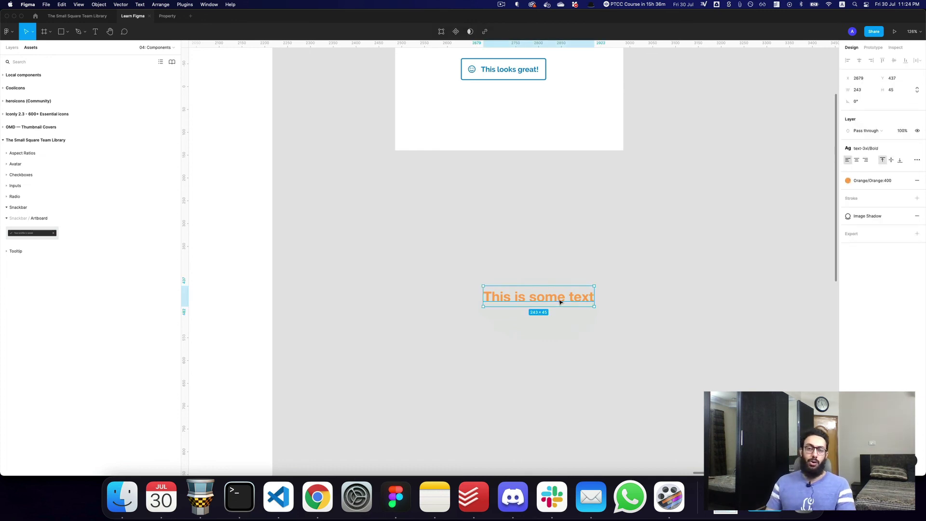